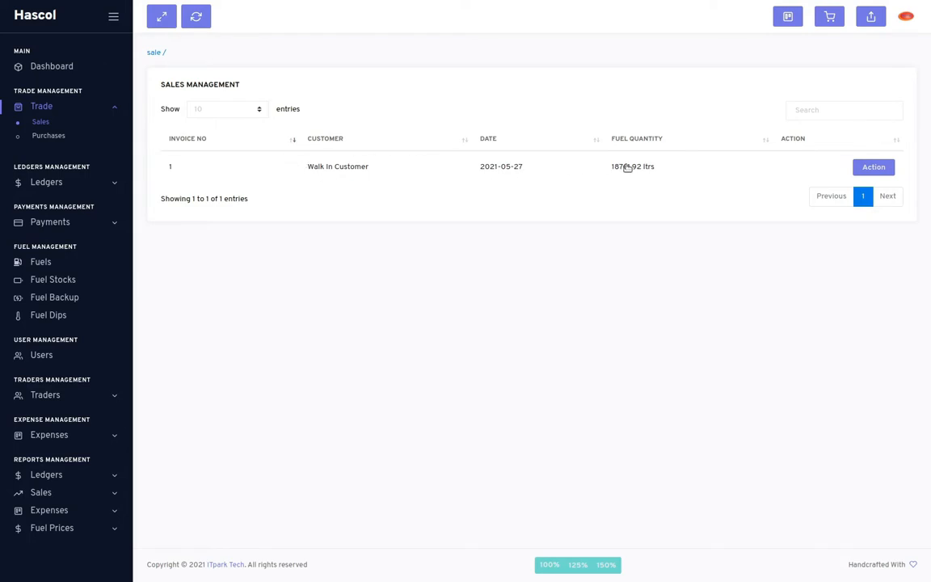
Open the invoice of the walk-in customer's sale, preview its printout, and cancel printing
click(874, 167)
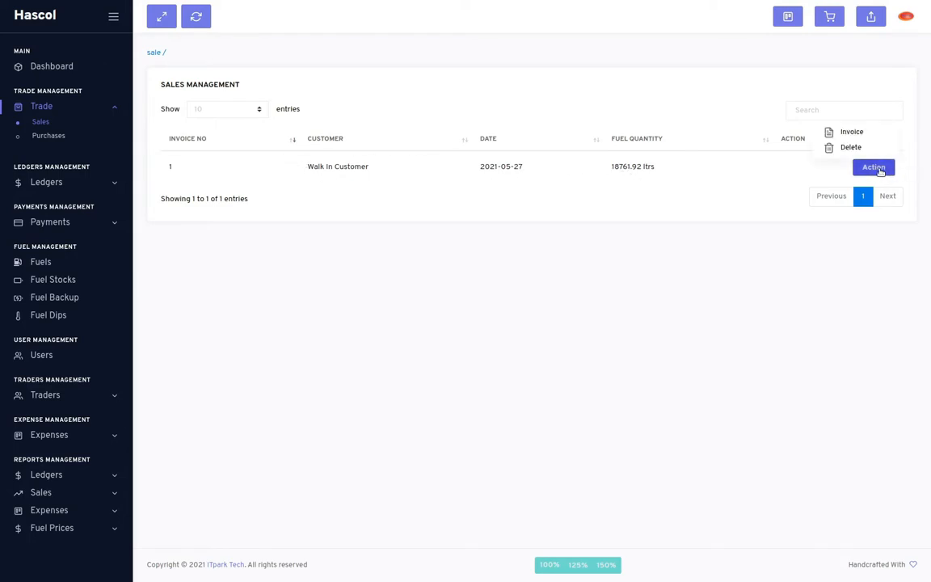
click(856, 139)
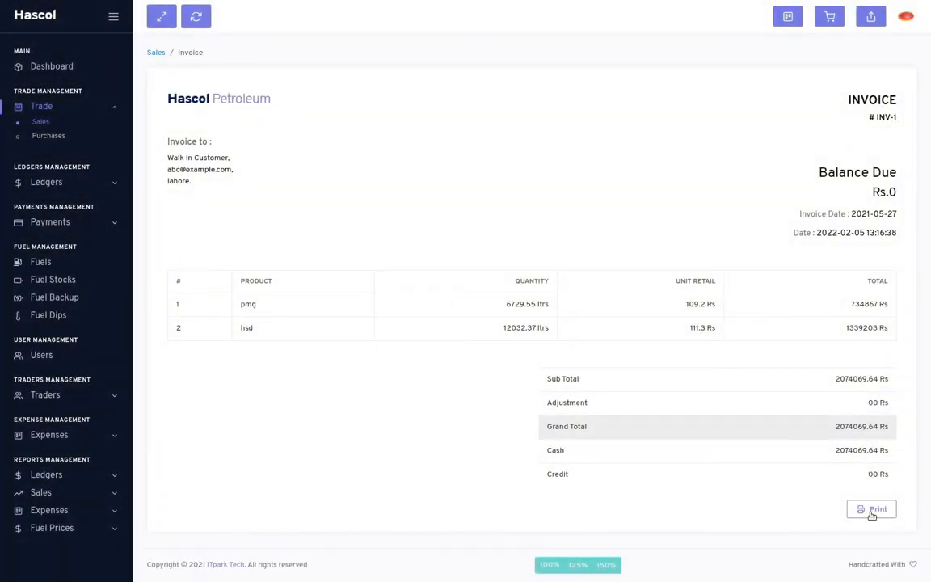
click(863, 509)
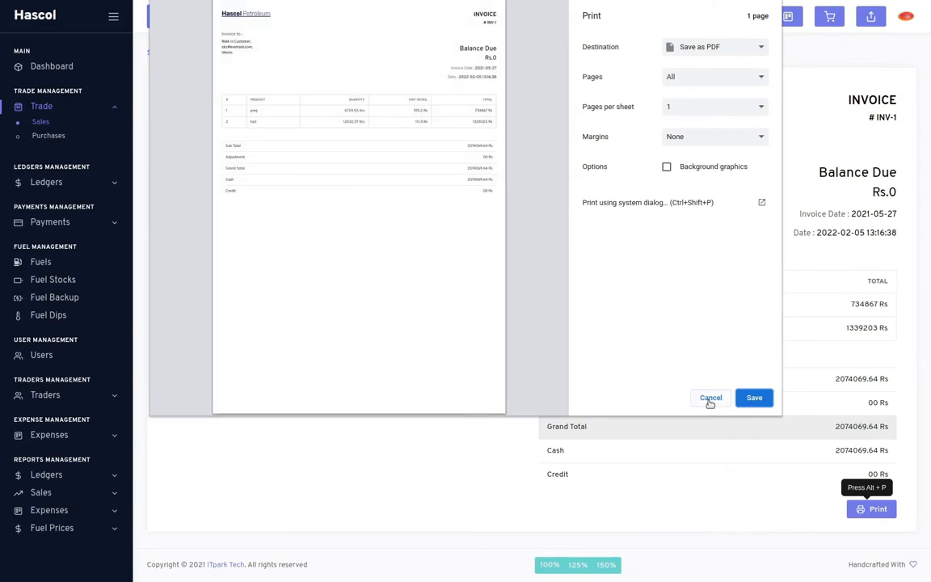
click(709, 399)
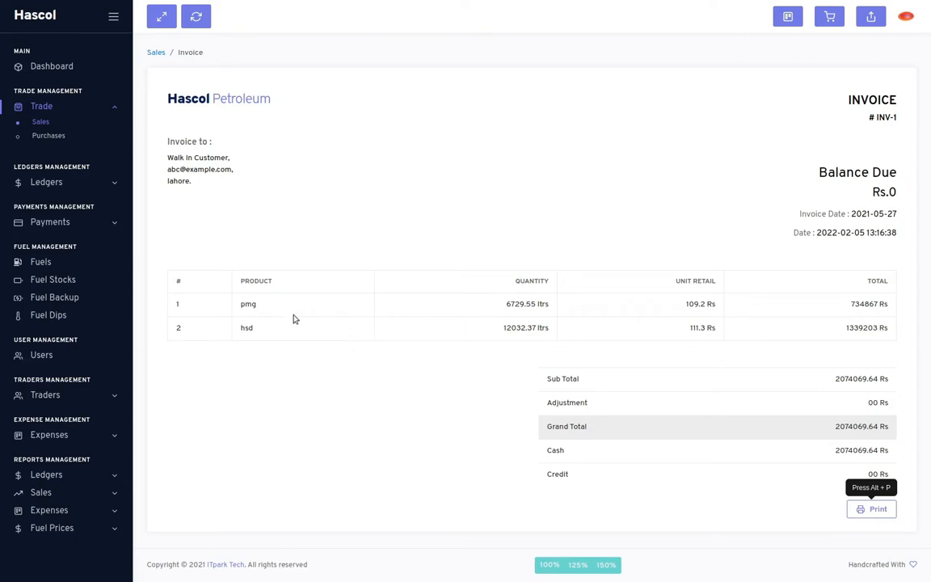
Examine the invoice's product lines, quantities, unit retail prices, line totals and summary amounts
drag(272, 315, 222, 312)
drag(551, 304, 511, 307)
drag(738, 312, 664, 311)
click(887, 305)
drag(890, 306, 799, 304)
double_click(851, 328)
click(867, 389)
double_click(871, 402)
View the purchases list and the customer ledgers, briefly opening the form for adding a customer payment and returning to the ledgers
click(43, 138)
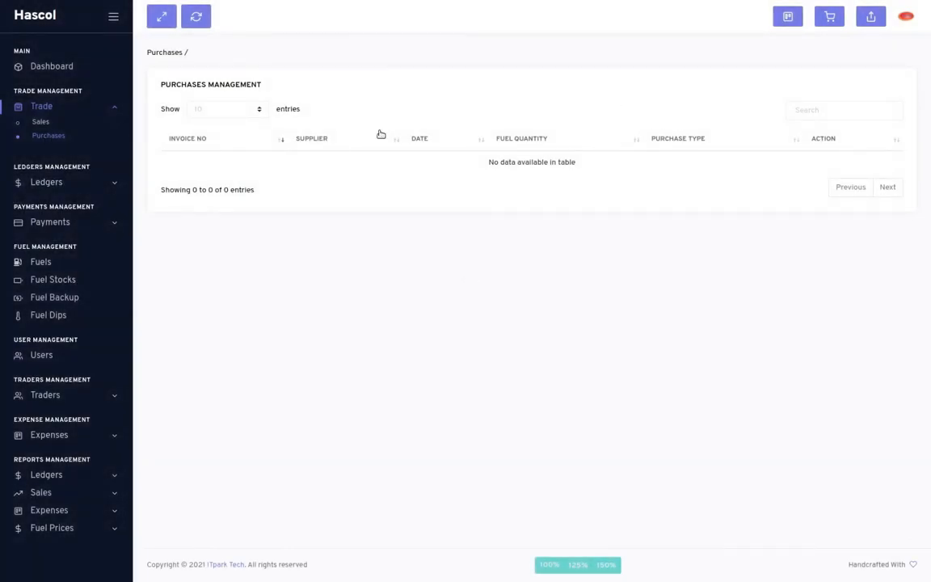
click(77, 184)
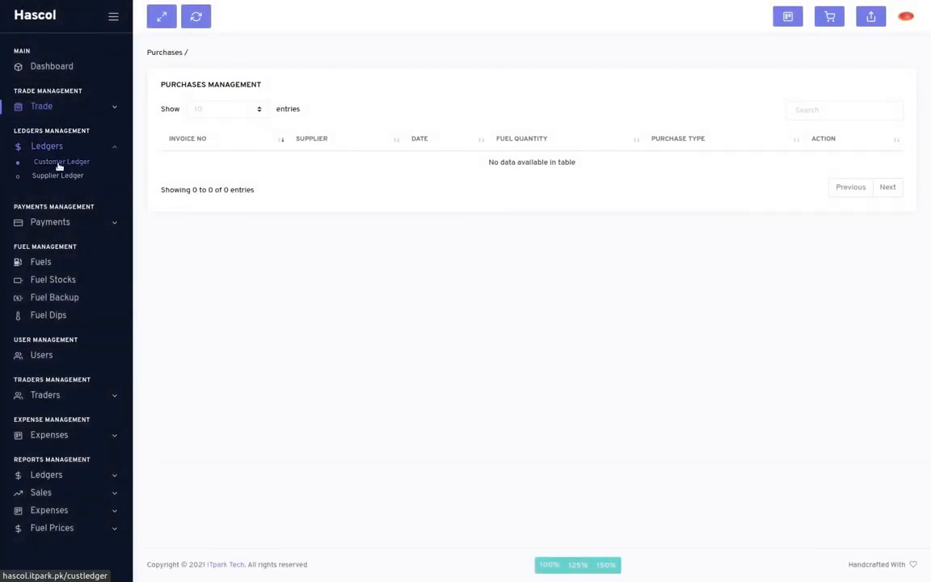
click(58, 164)
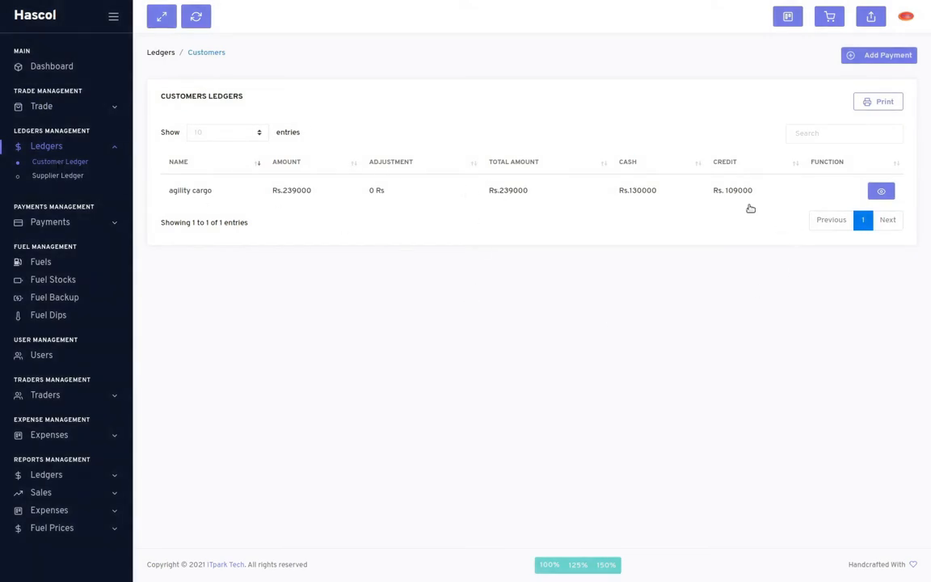
click(886, 57)
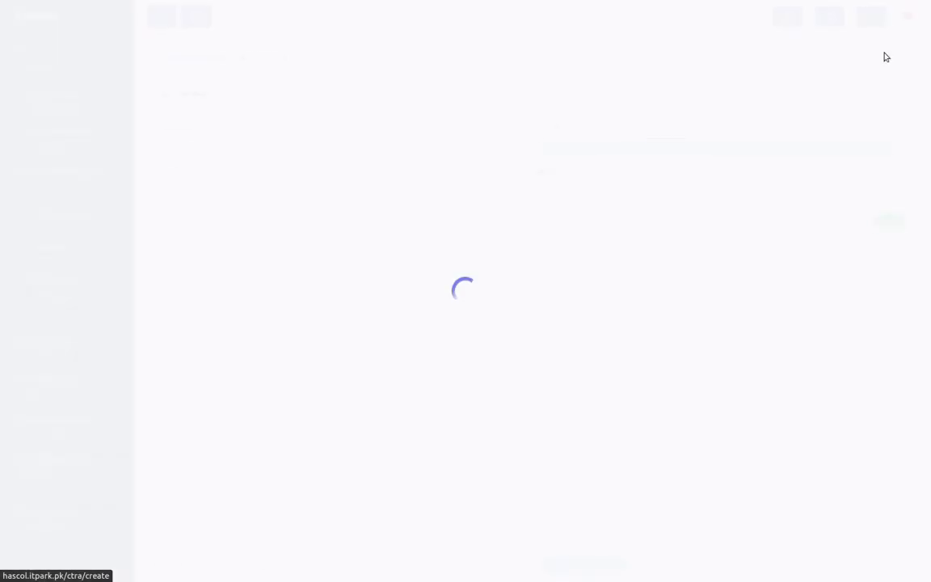
key(alt+Left)
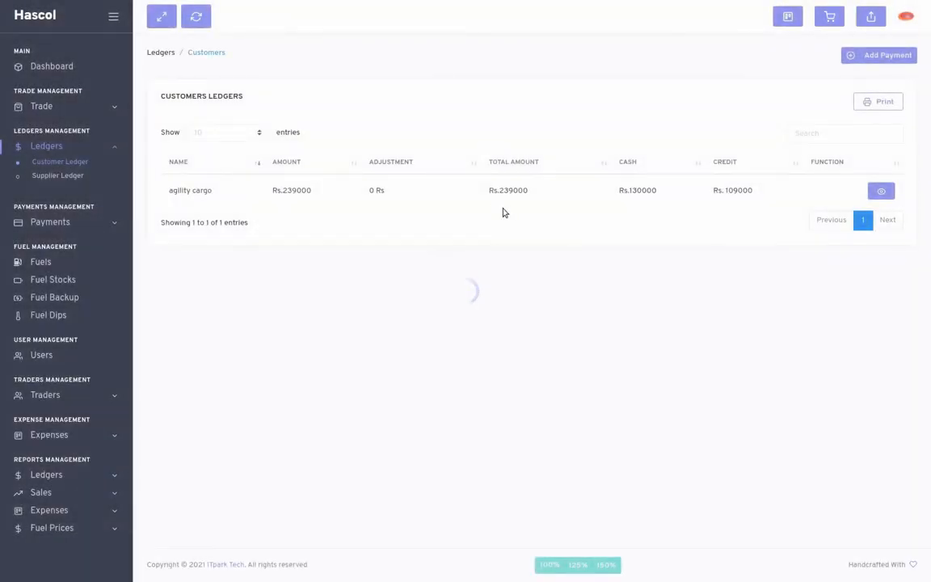
View the detailed ledger entries of the customer agility cargo and of the supplier hascol
click(886, 192)
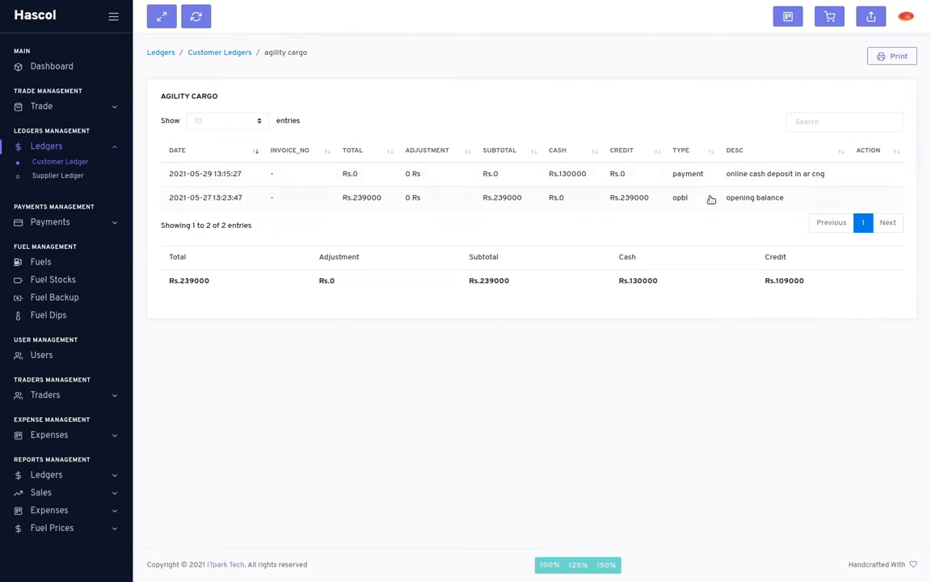
click(76, 179)
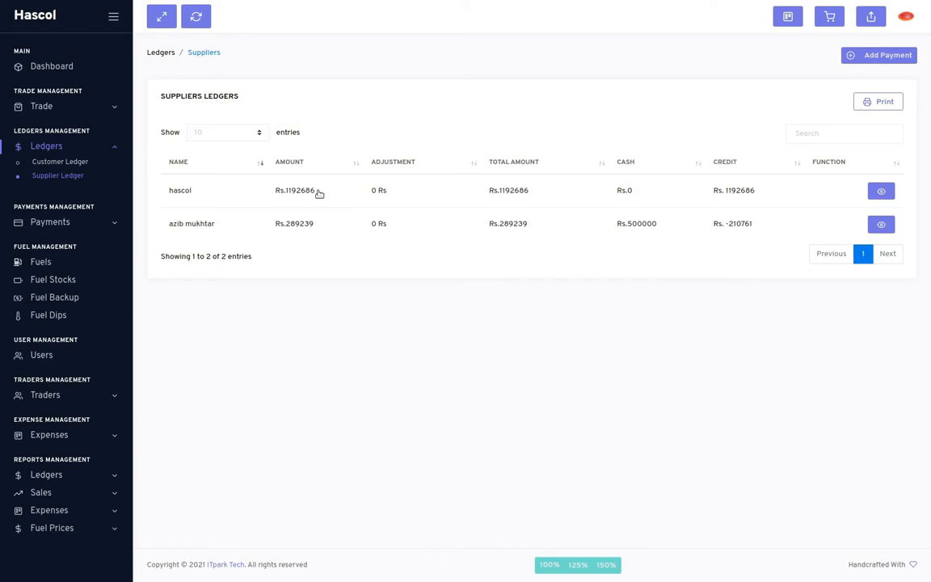
click(882, 192)
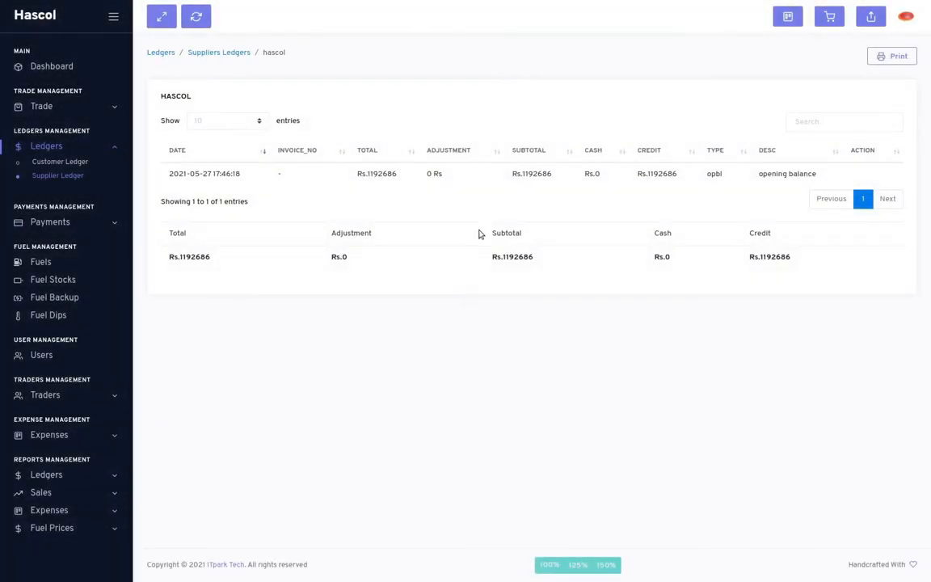
View the customer payments and supplier payments lists, and check the actions available for the supplier payment
click(50, 221)
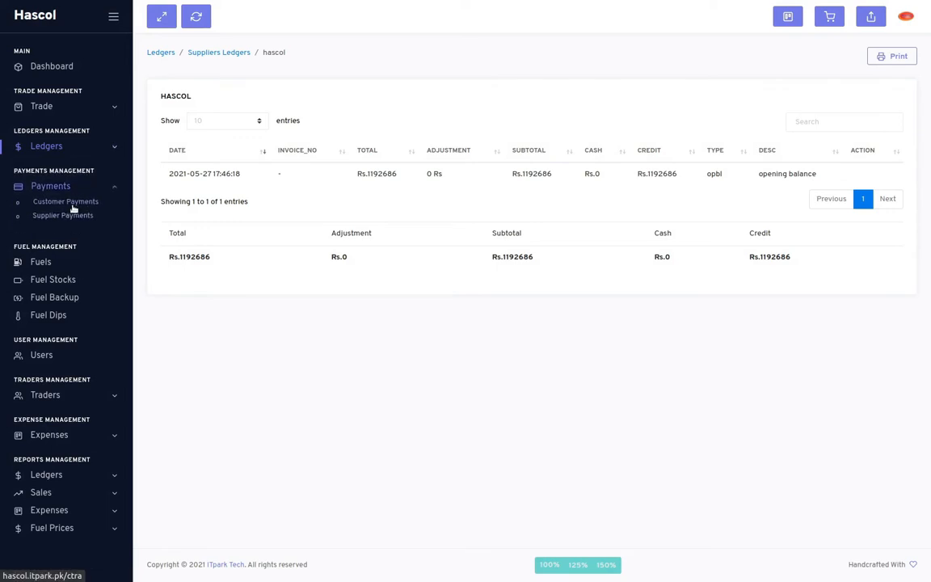
click(71, 204)
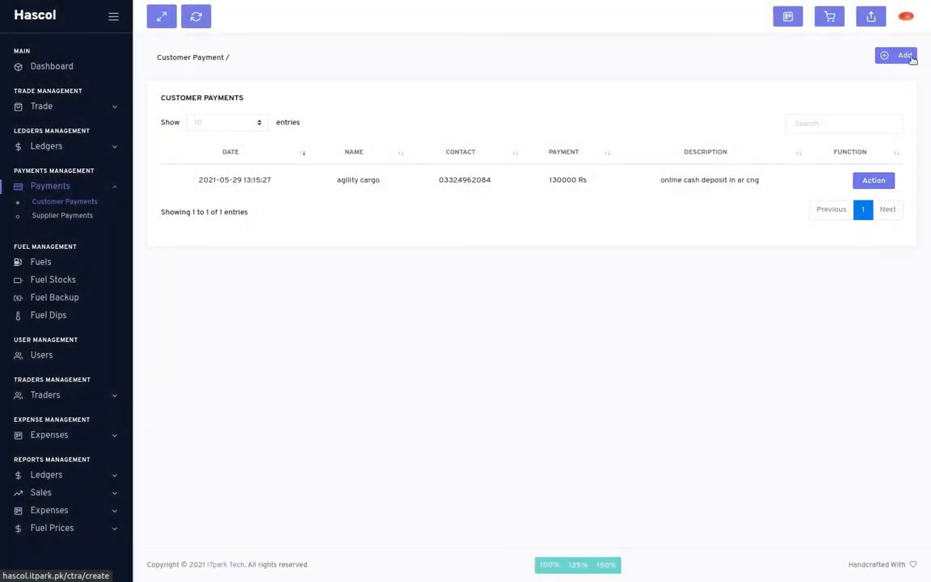
click(58, 217)
click(881, 181)
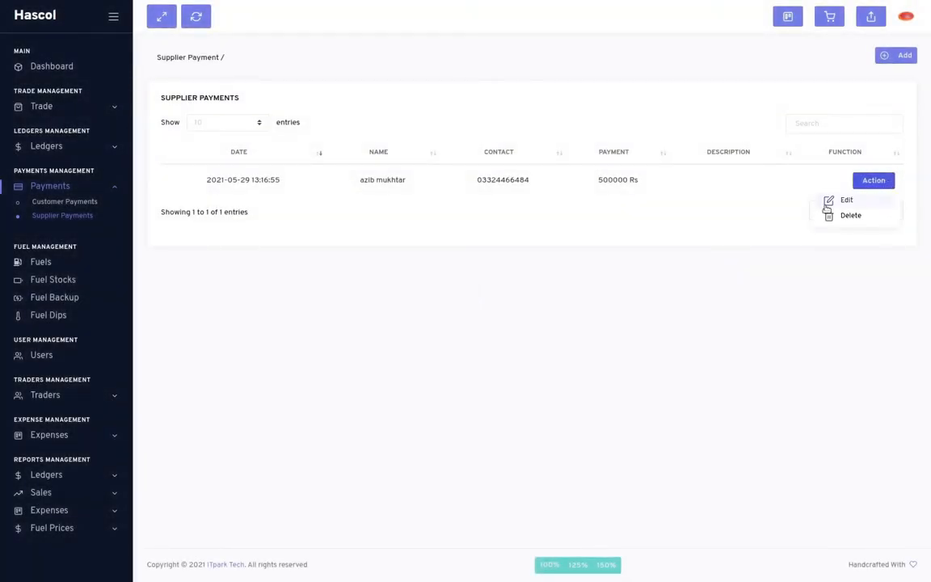
click(279, 259)
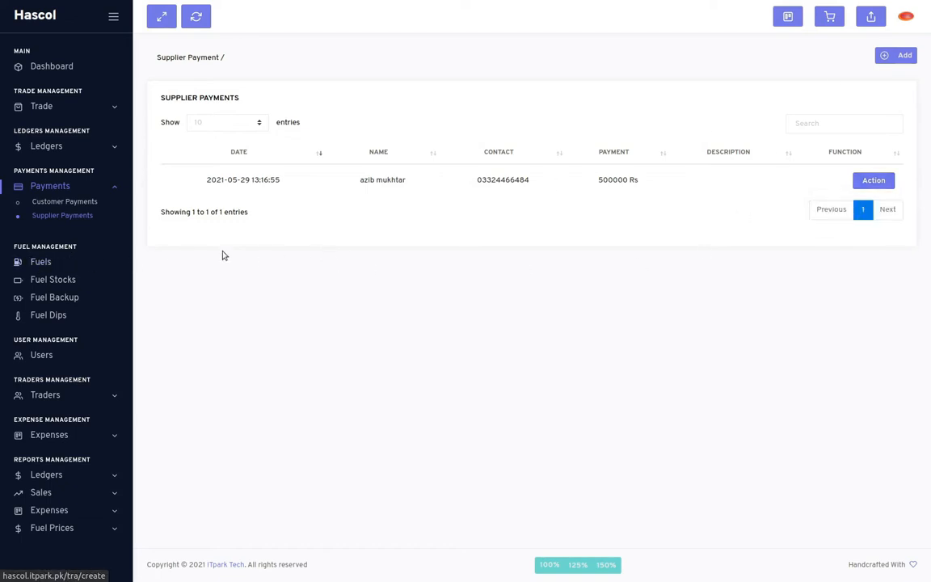
Open the fuel pmg from the fuels list for editing and look at its retail price per litre
click(46, 262)
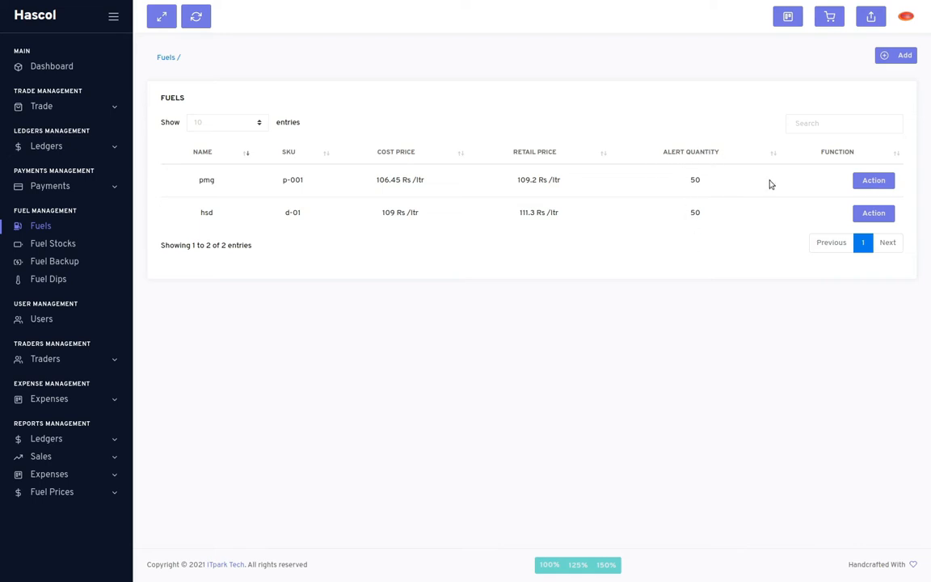
click(873, 181)
click(850, 200)
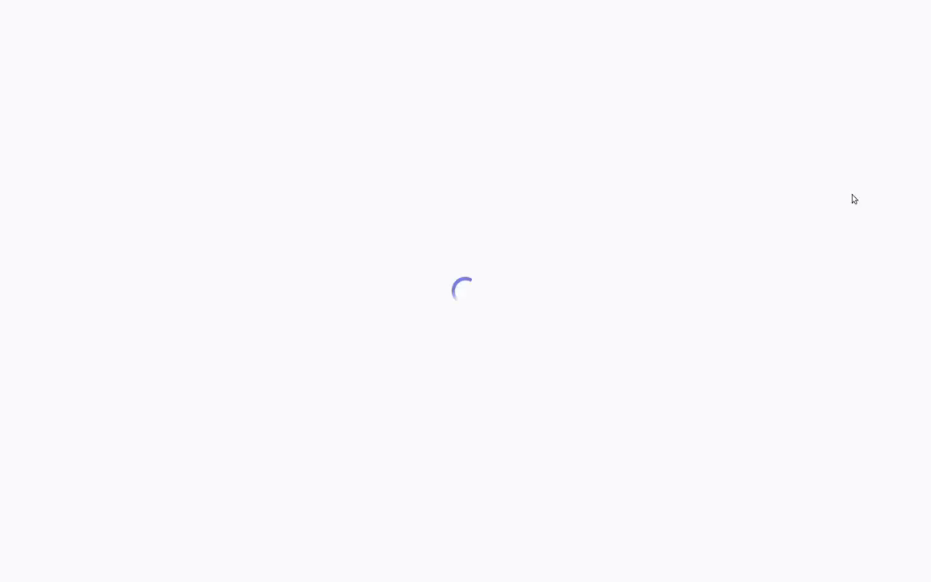
click(596, 198)
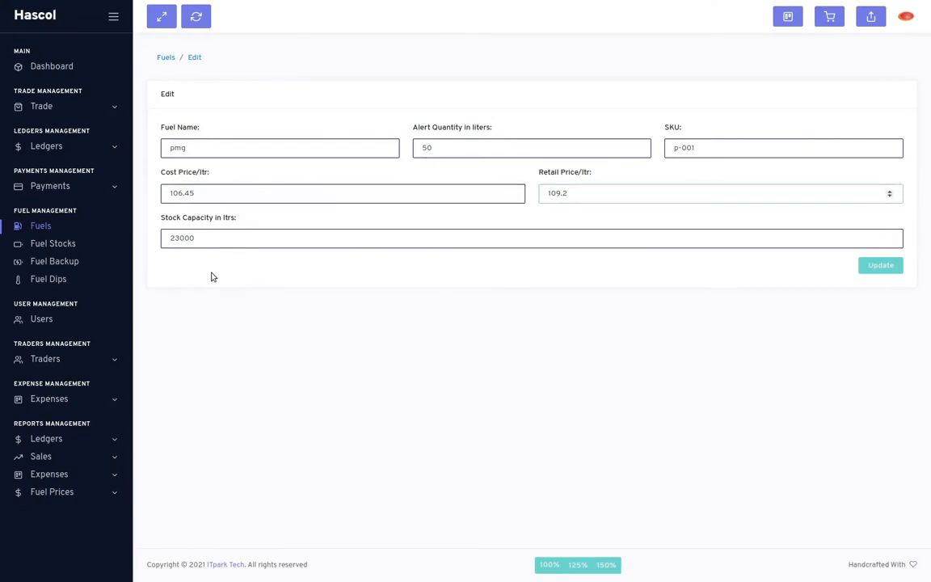
Examine the stock limit, SKU, stock, cost price and retail price of pmg in the fuel stocks, and open the fuel backup list
click(37, 246)
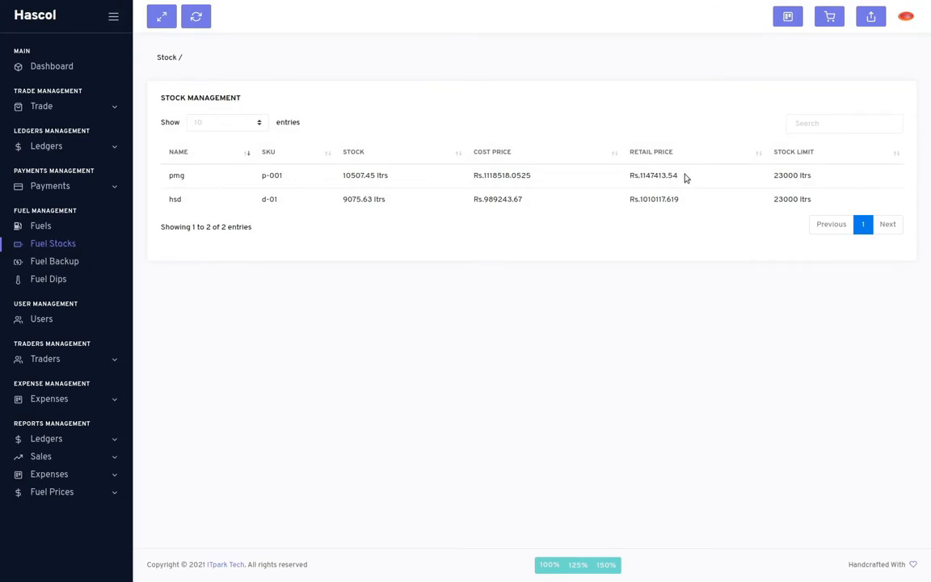
double_click(798, 175)
drag(283, 177, 251, 179)
drag(336, 178, 422, 183)
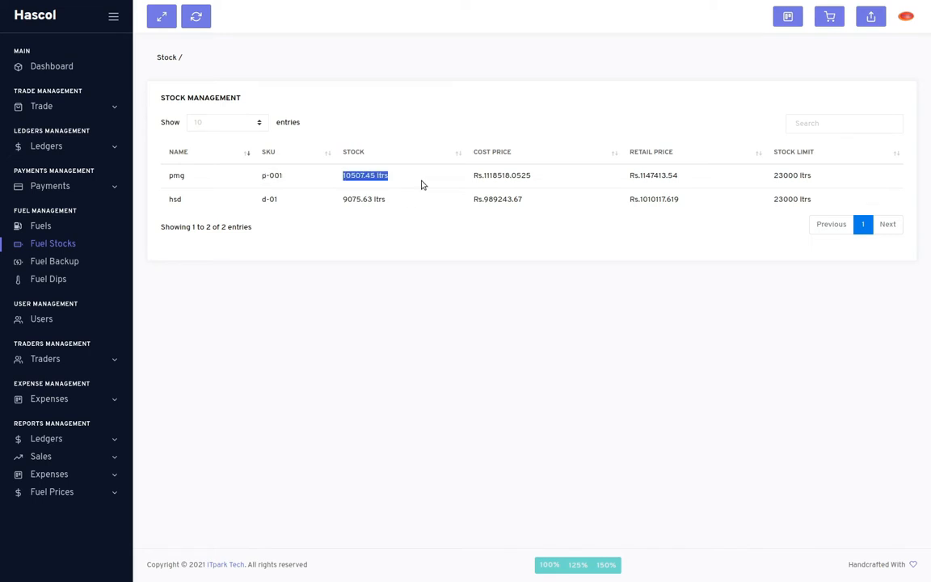
drag(535, 177, 478, 173)
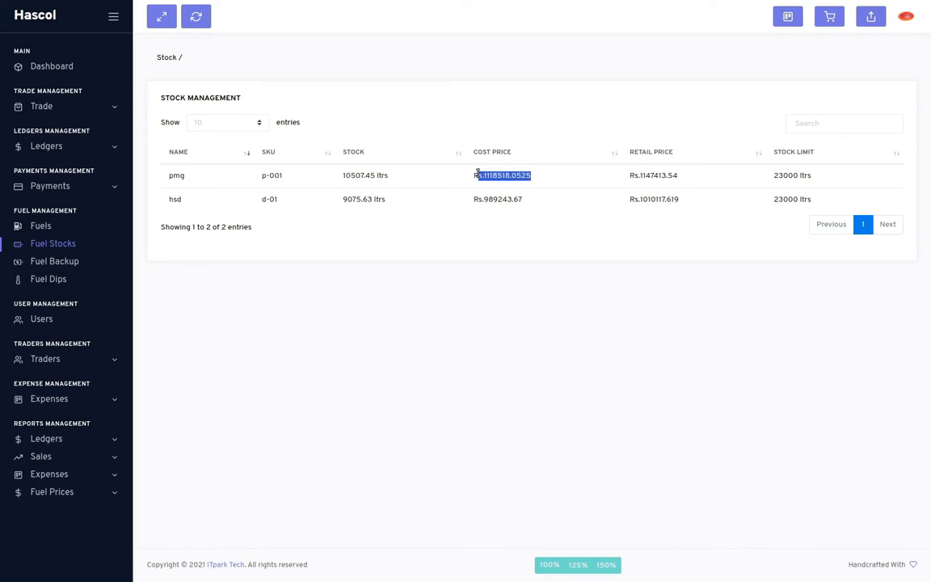
drag(710, 184, 609, 181)
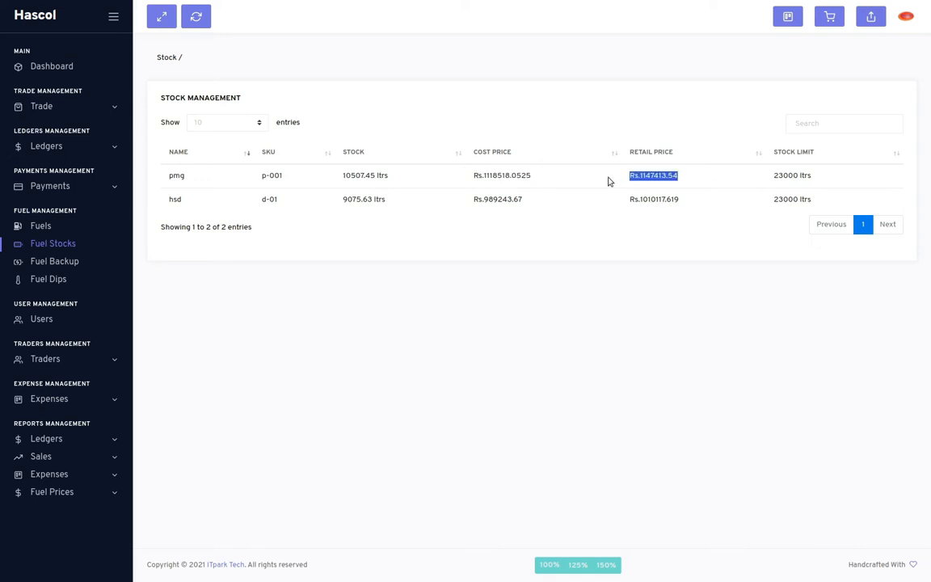
click(889, 152)
click(48, 262)
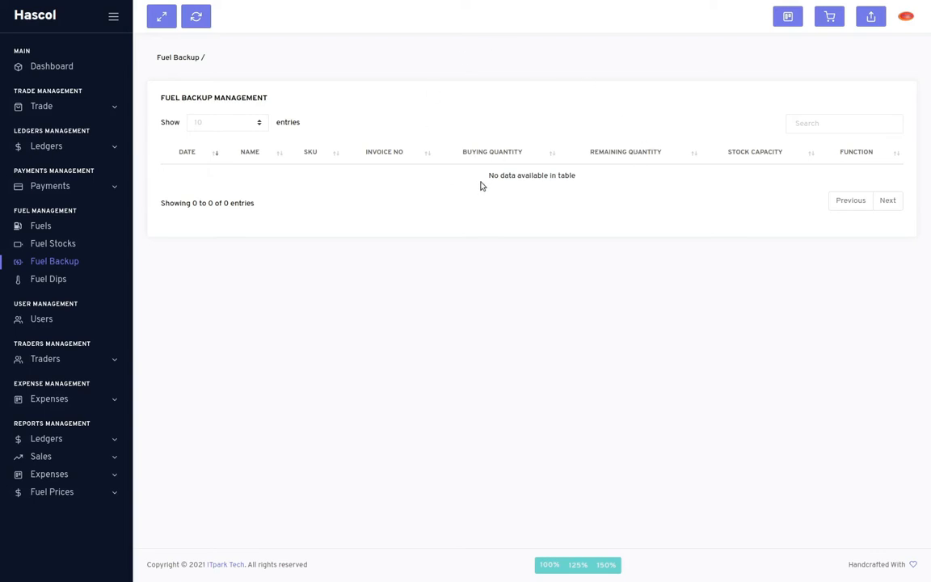
Look over the fuel dips and the new dip form, picking product pmg - p-001, and return to the dips list without creating a dip
click(46, 283)
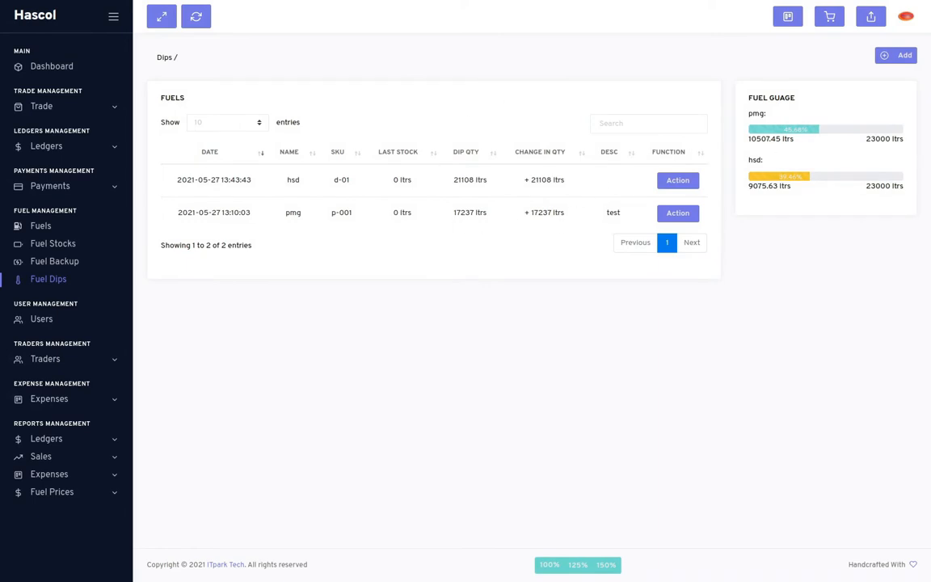
click(900, 57)
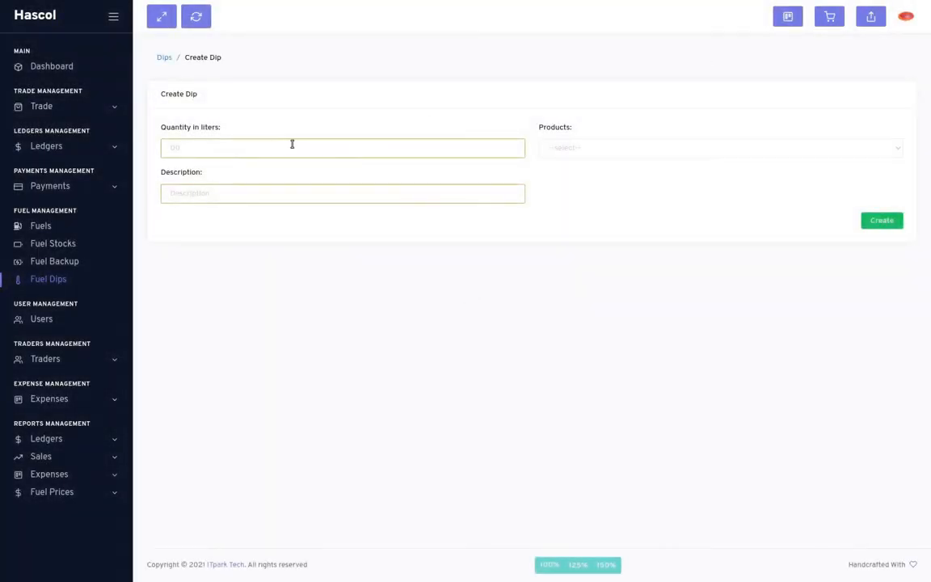
click(239, 148)
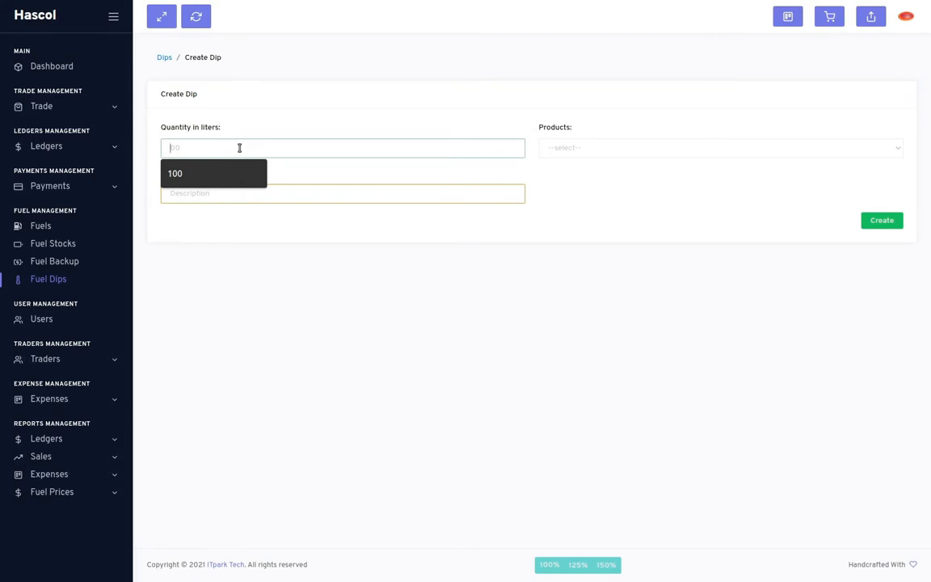
click(594, 150)
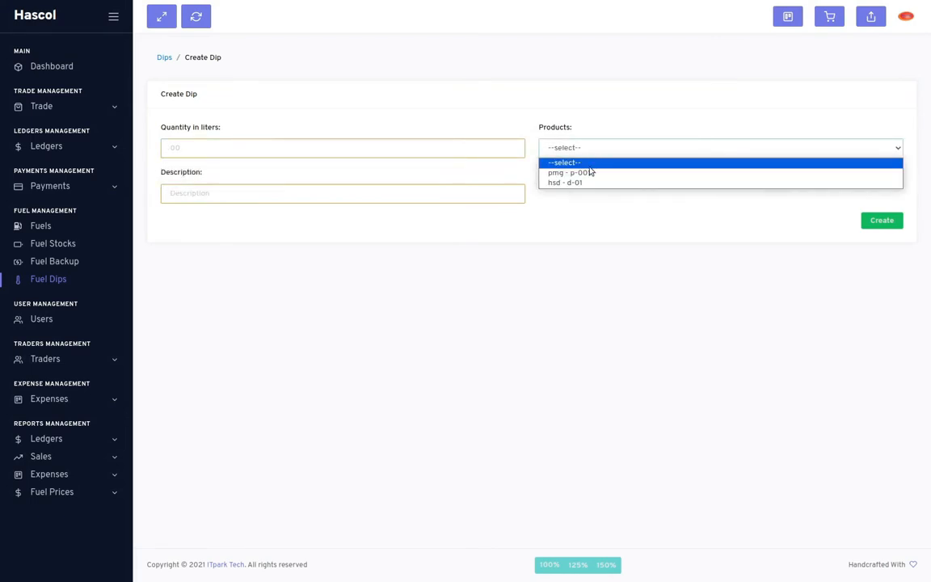
click(583, 173)
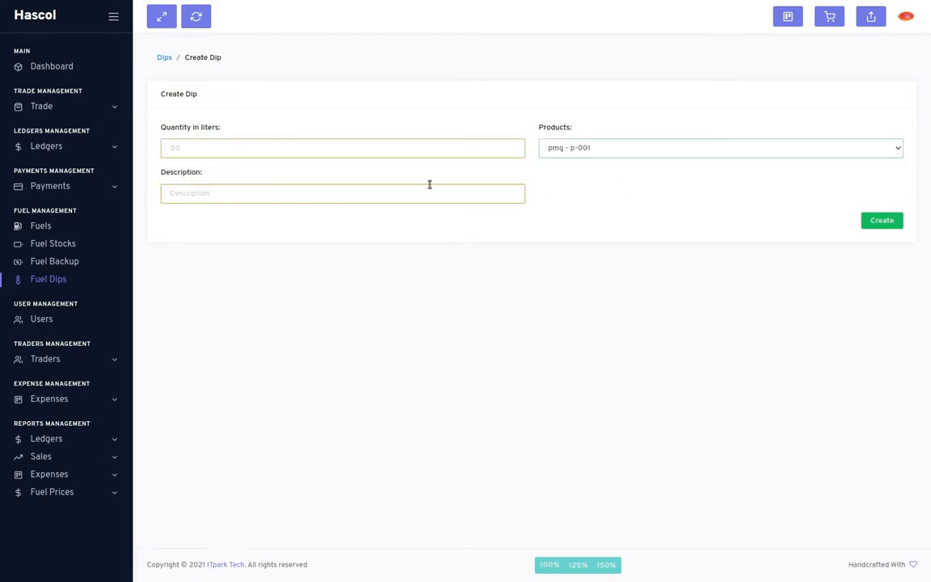
click(216, 199)
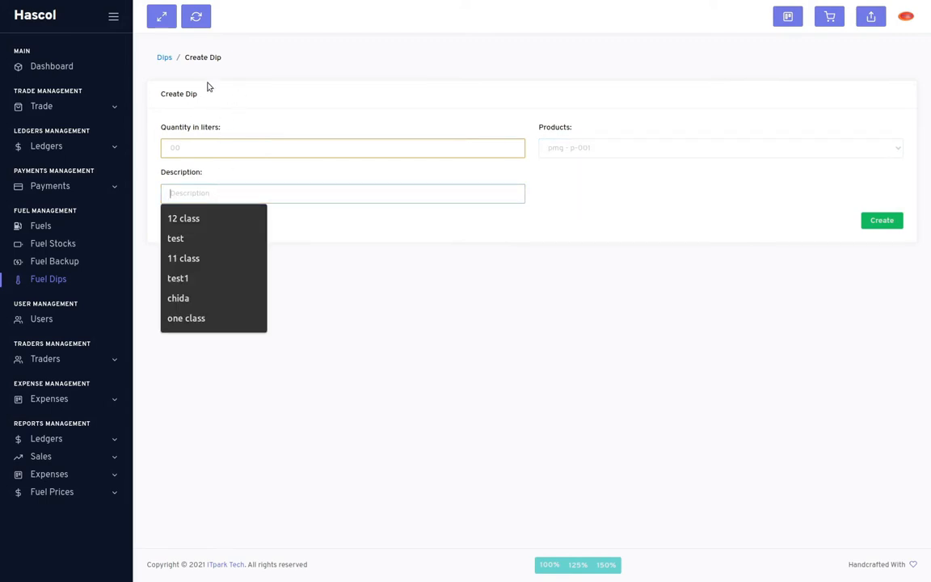
click(165, 60)
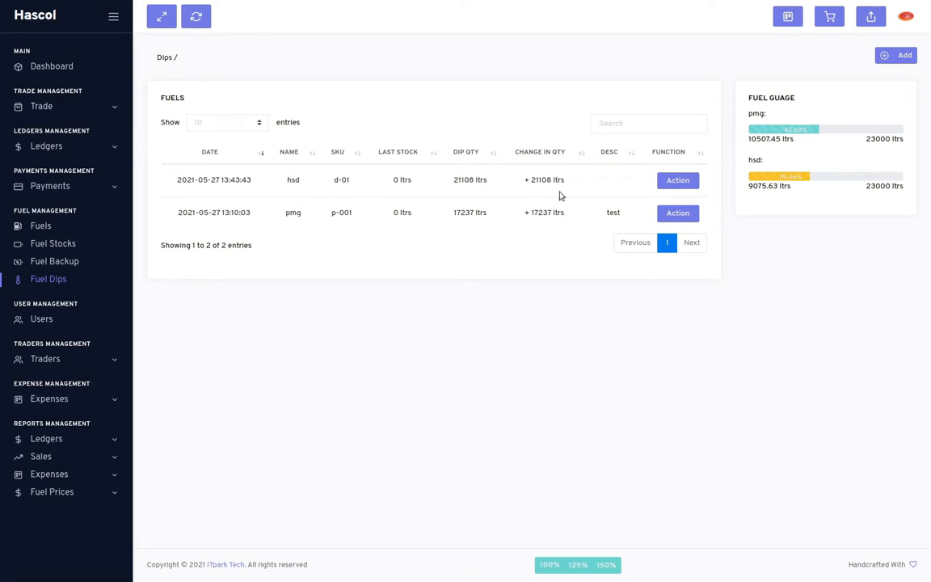
mouse_move(784, 132)
View the users list and the customers list, highlighting the walk-in customer's name and e-mail
click(42, 320)
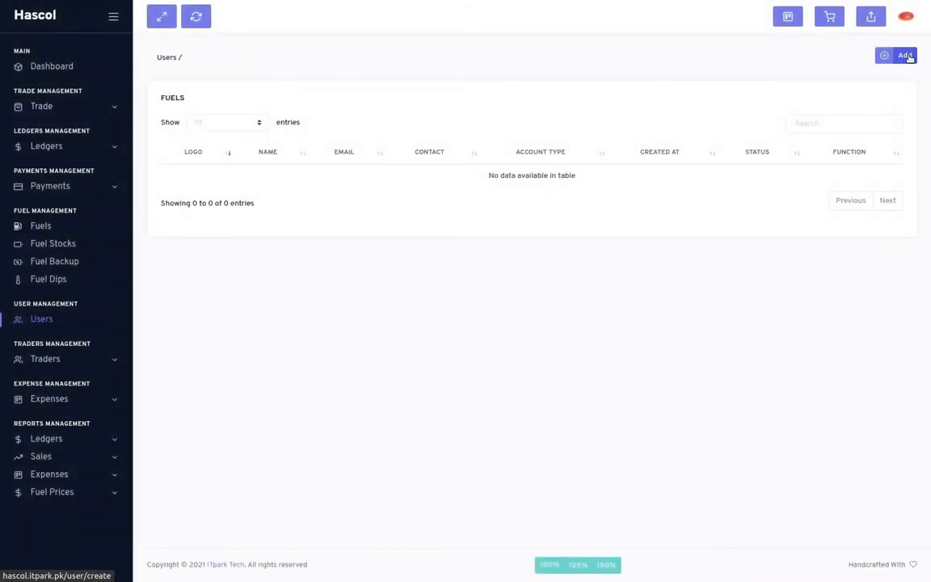
click(74, 367)
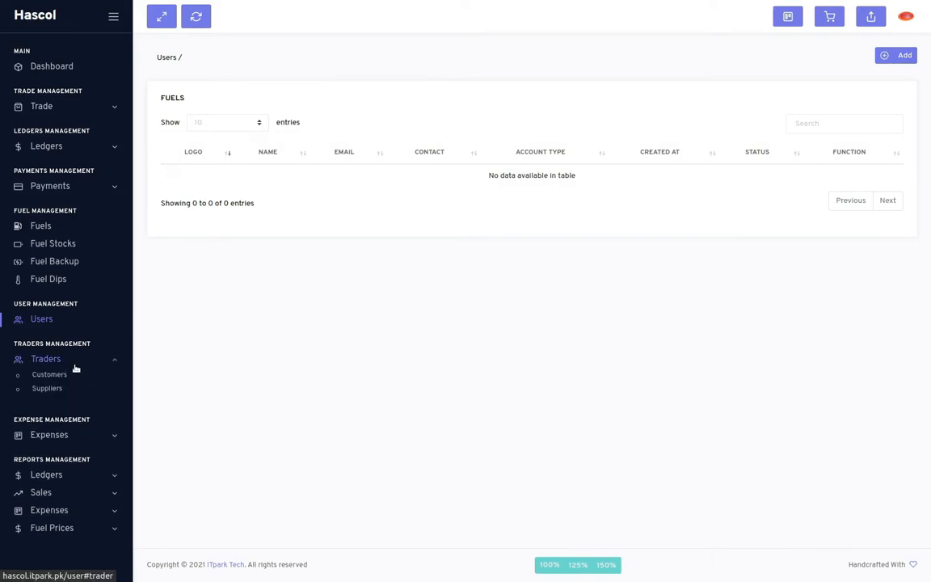
click(55, 381)
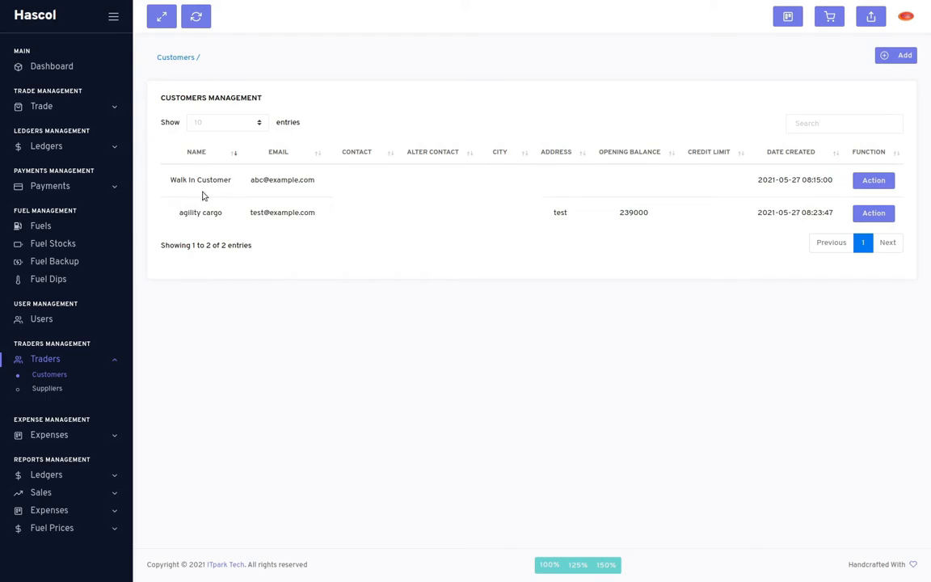
drag(179, 179, 309, 181)
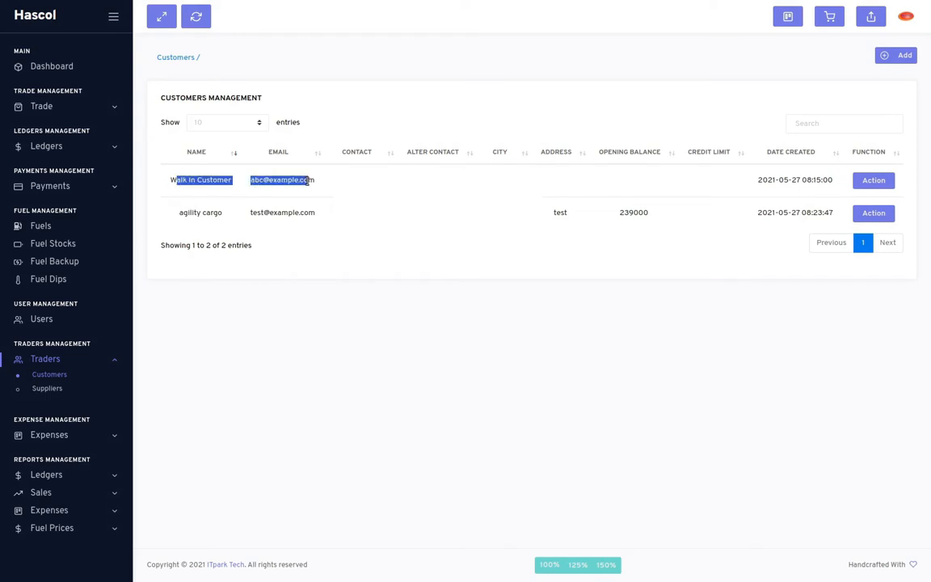
View the suppliers list and the recorded expenses list
click(310, 181)
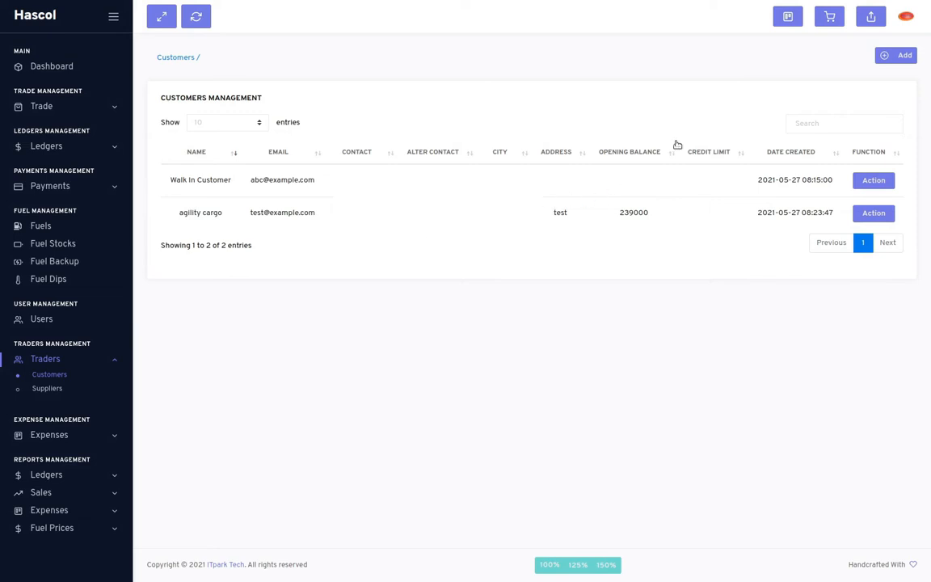
click(55, 394)
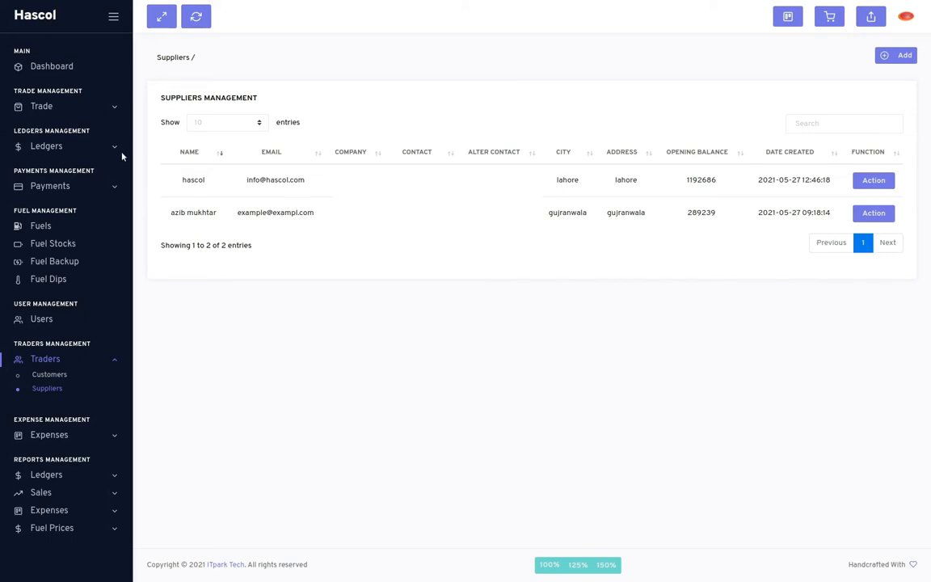
click(66, 435)
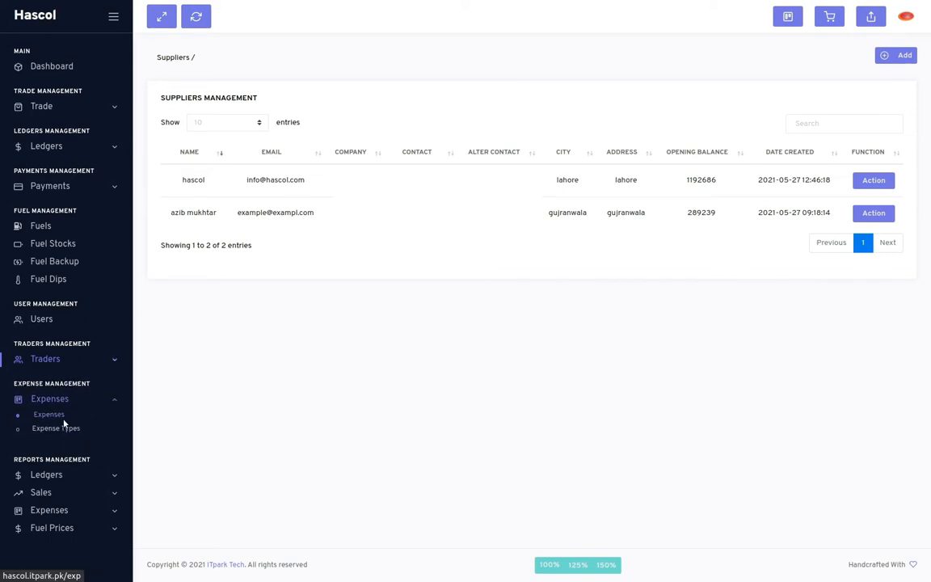
click(77, 428)
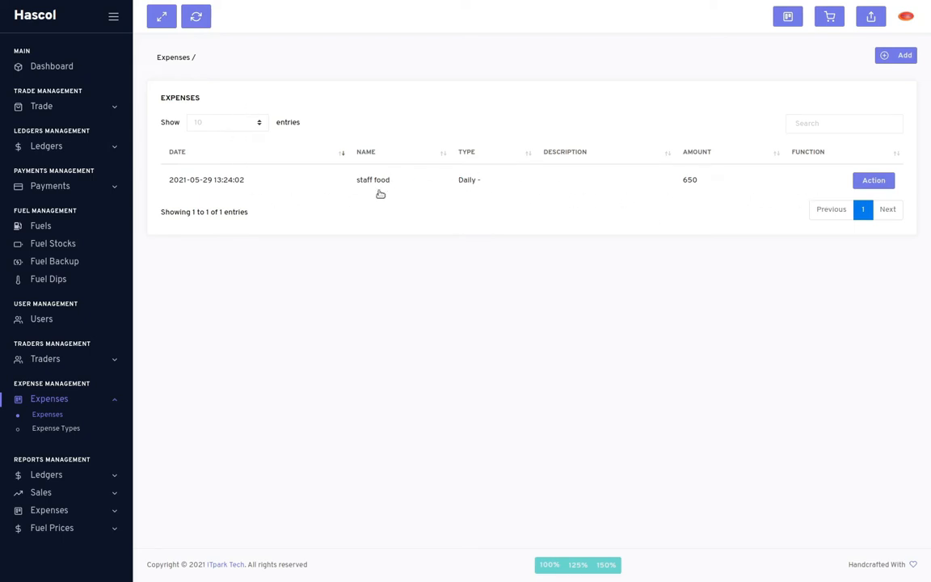
Open the expense types list and highlight the staff food entry's name
click(49, 429)
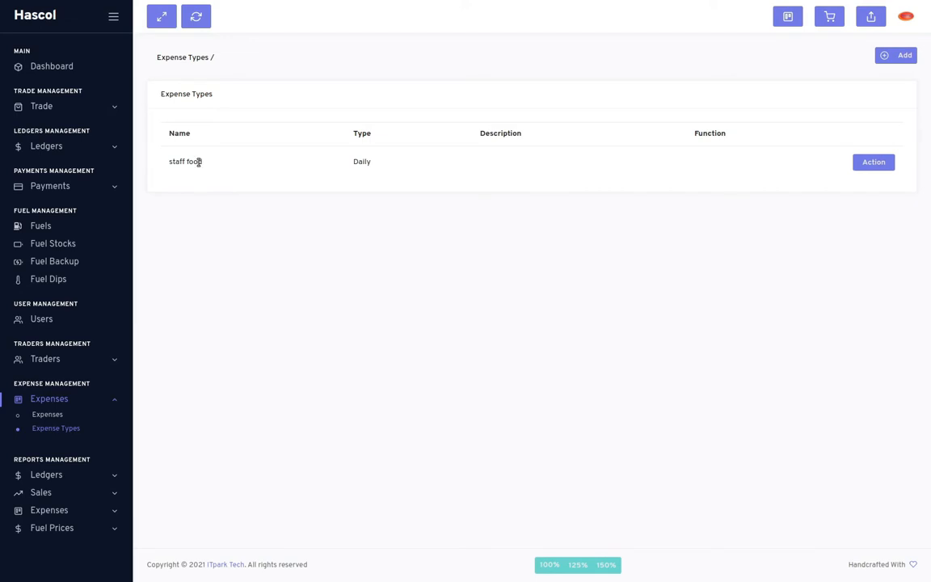
drag(171, 162, 230, 170)
click(237, 168)
drag(208, 163, 168, 162)
click(207, 225)
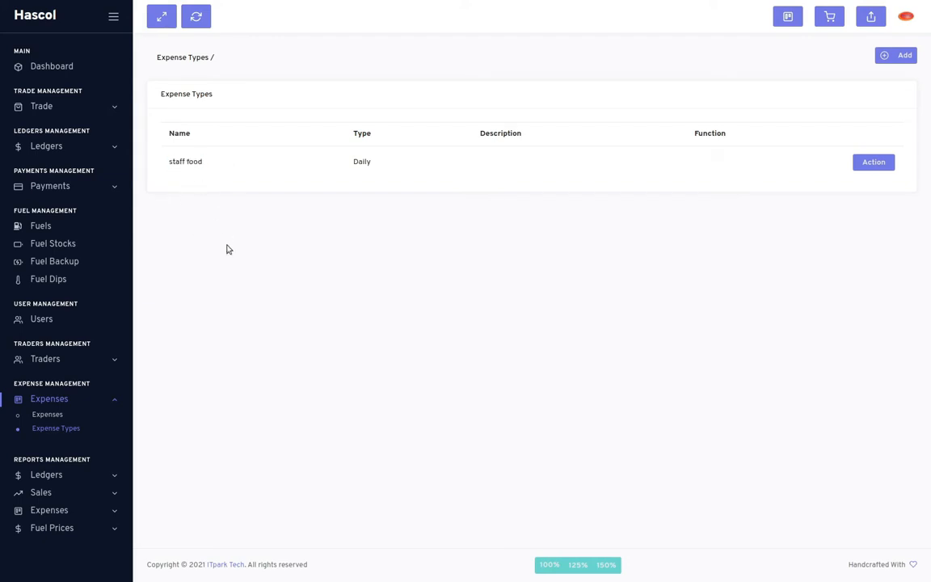
Return to the expenses list, open the form for a new expense, and pick the type staff food - Daily without creating it
click(54, 417)
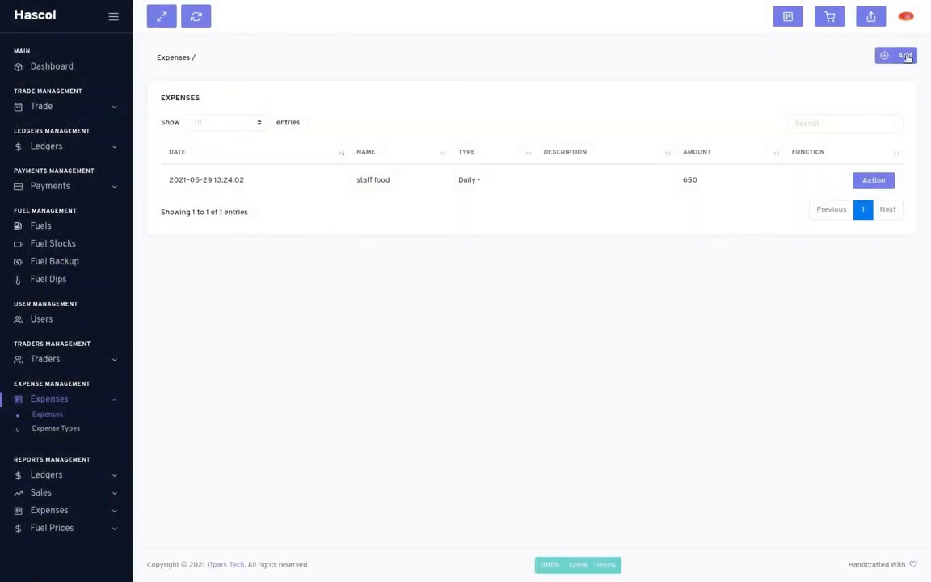
click(905, 55)
click(569, 150)
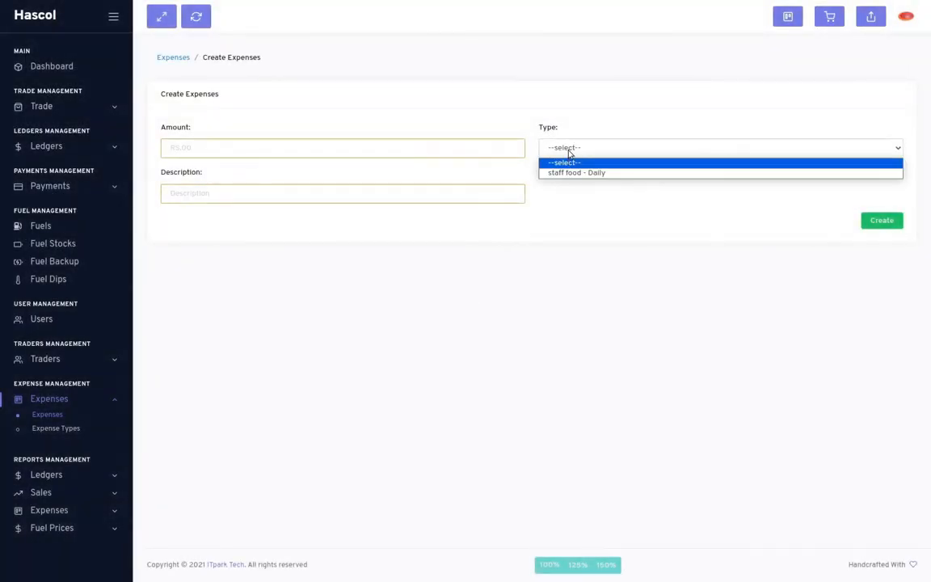
click(606, 173)
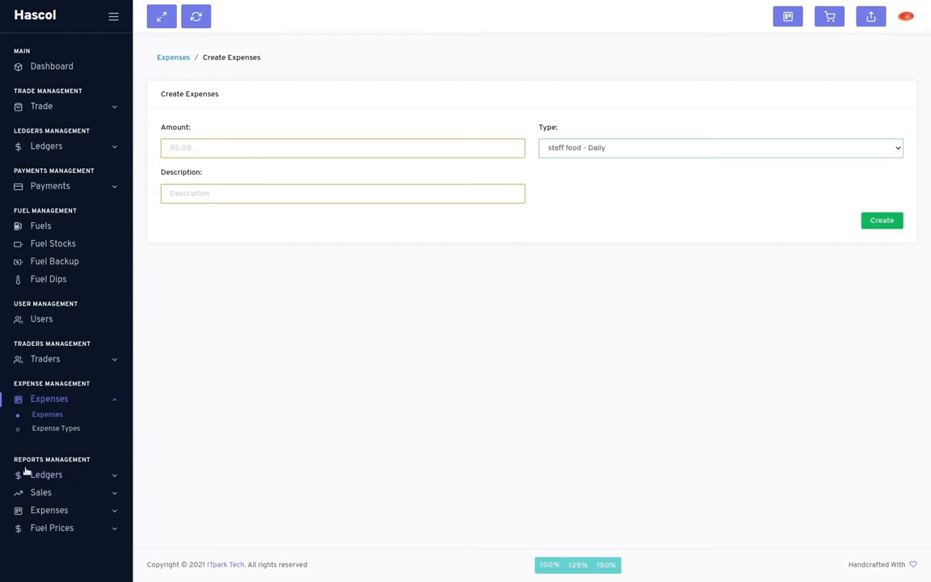
Open the ledgers credit report and inspect the customer and supplier credit in its table and chart
click(63, 475)
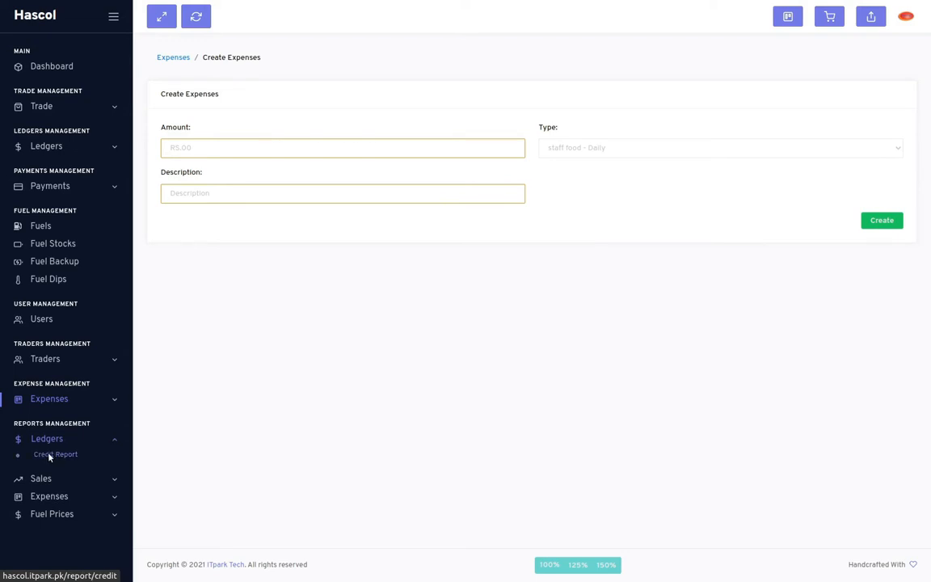
click(50, 456)
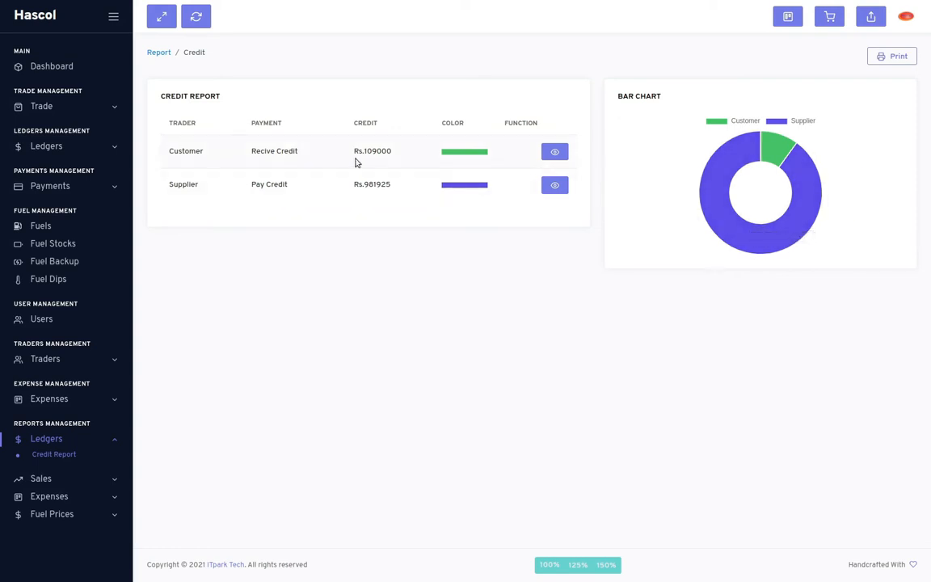
mouse_move(816, 149)
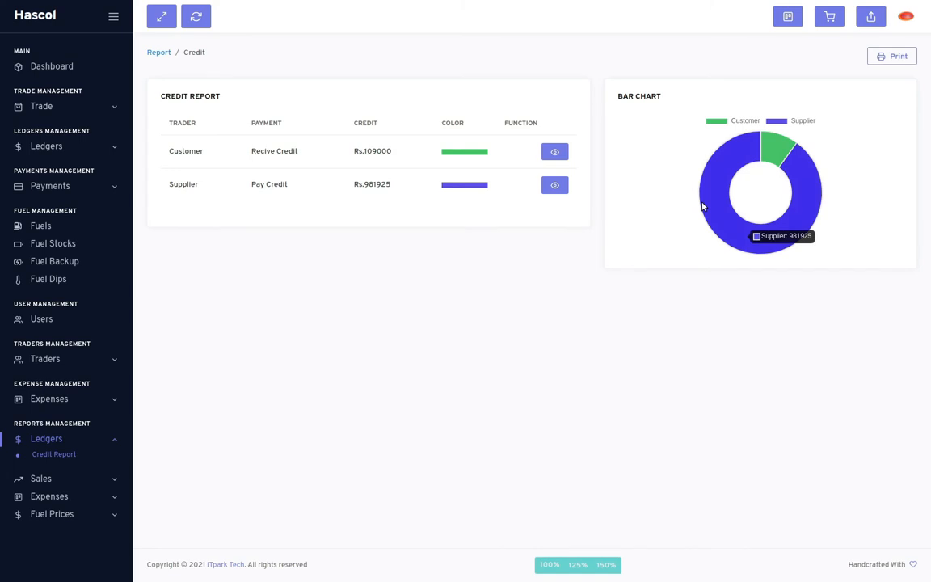
Open the daily sales report and inspect the 2021-05-27 values in the Daily Sale and Daily Fuel Sale charts
click(85, 477)
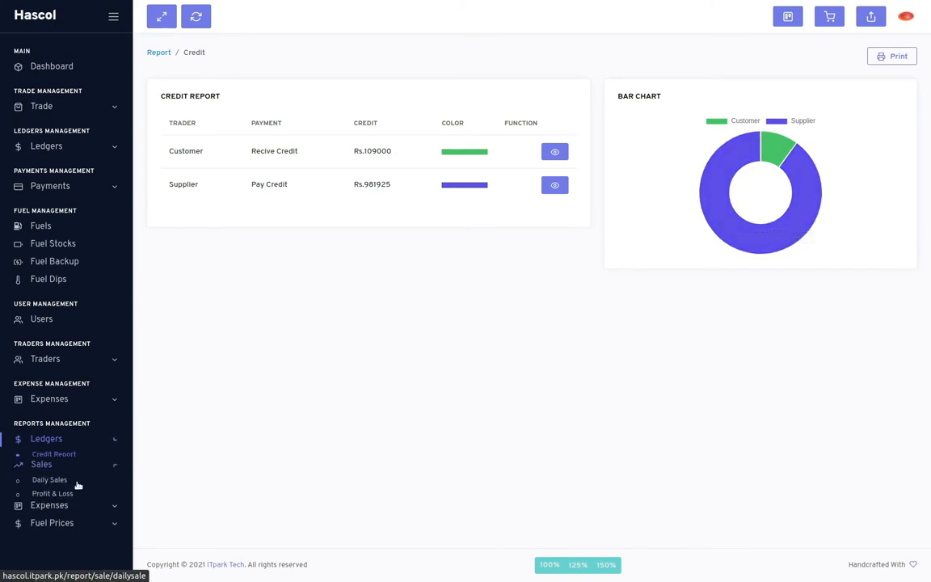
click(50, 475)
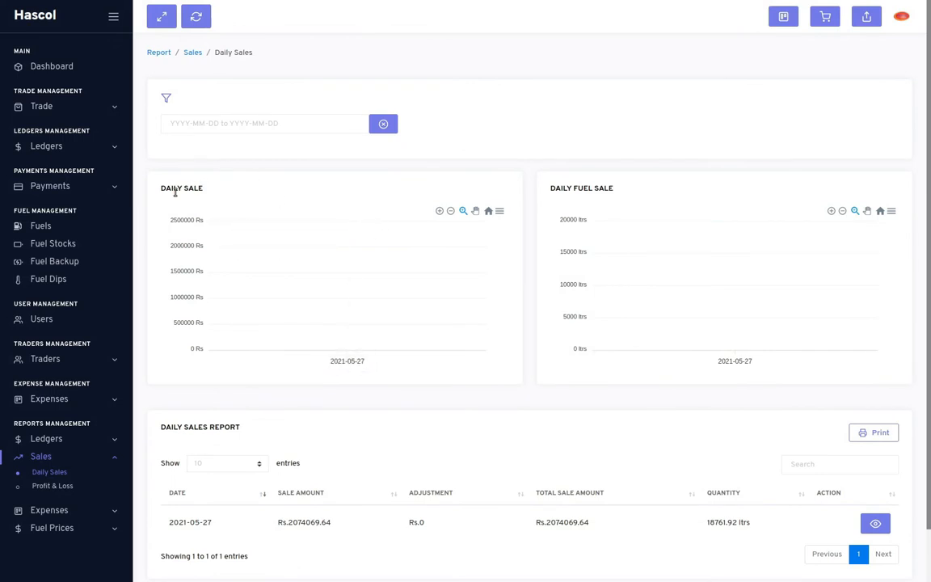
mouse_move(235, 210)
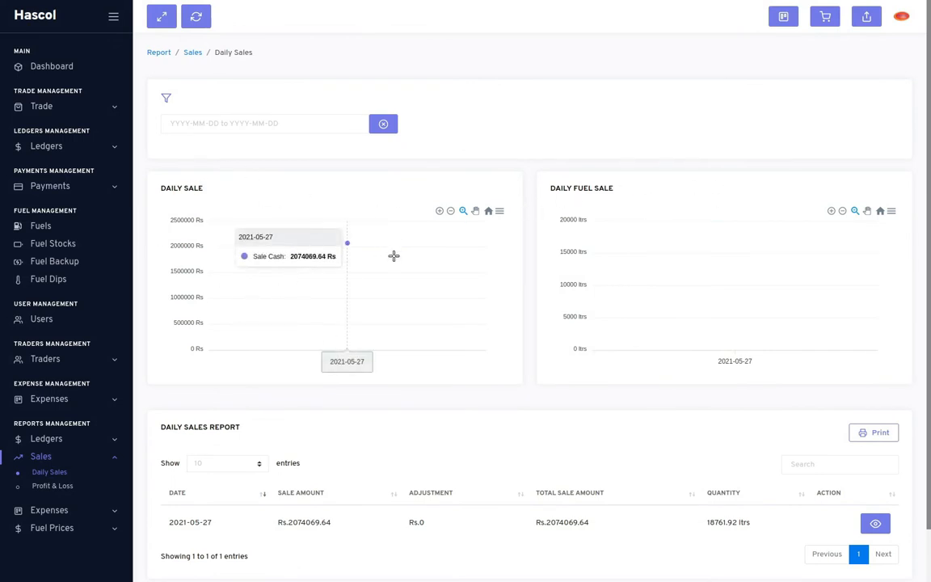
mouse_move(700, 257)
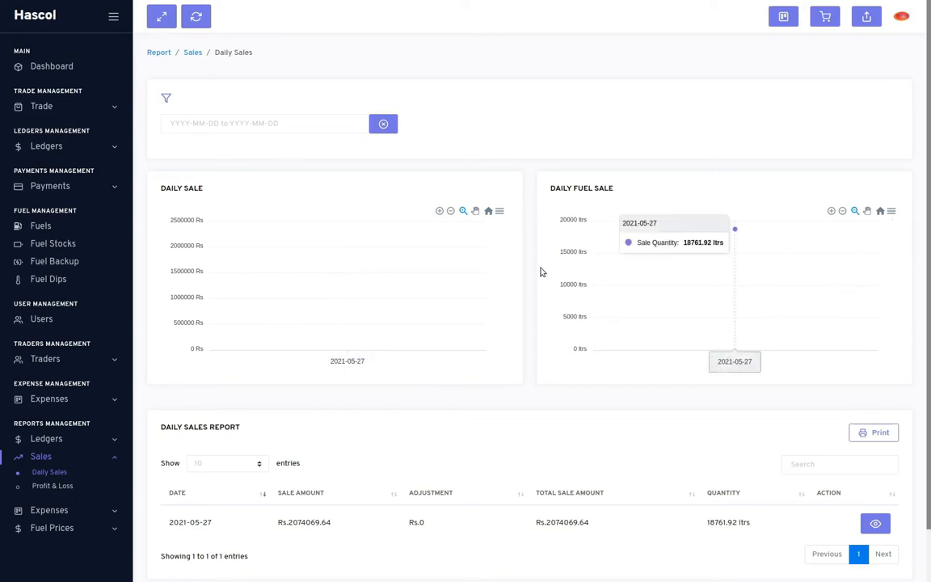
mouse_move(219, 294)
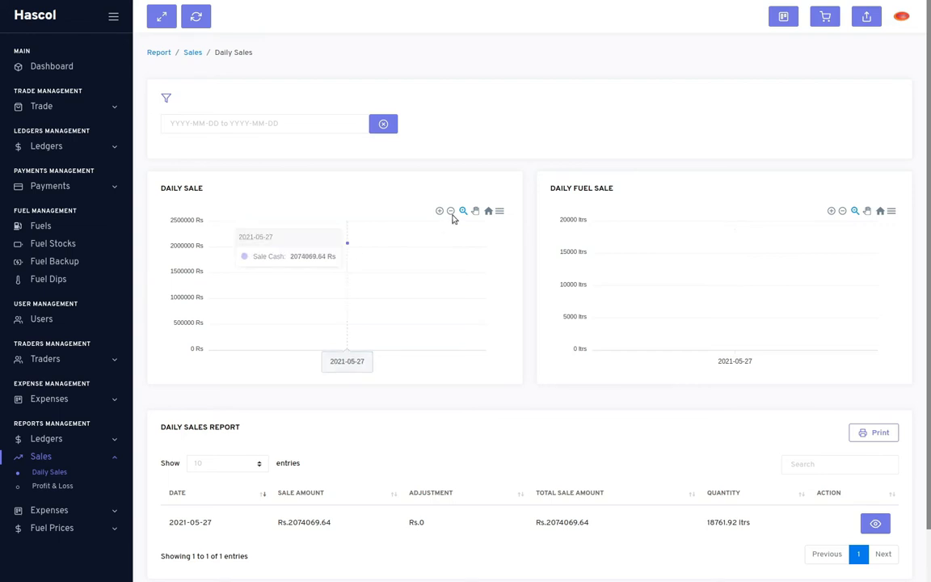
Open the print preview of the daily sales report table and close it without saving
scroll(466, 246, down, 1)
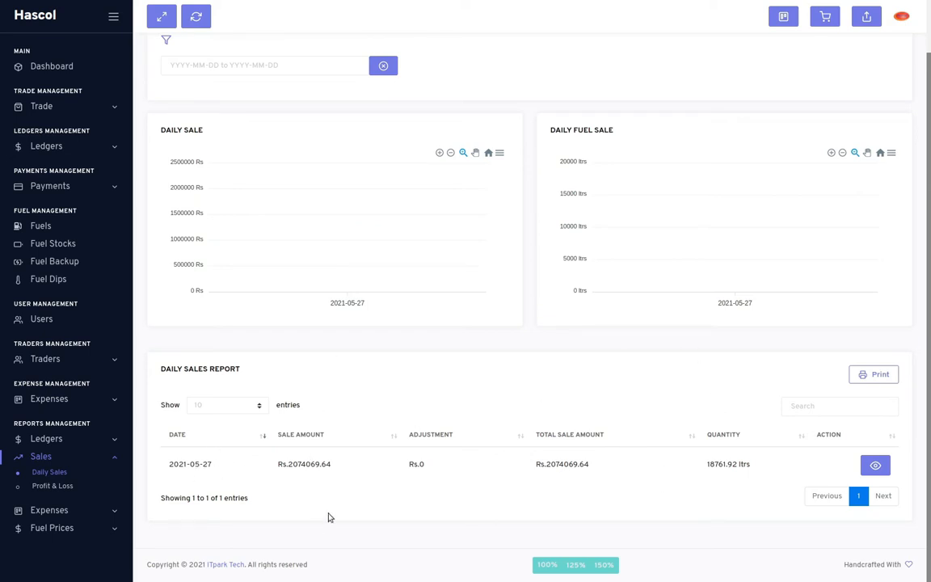
click(871, 375)
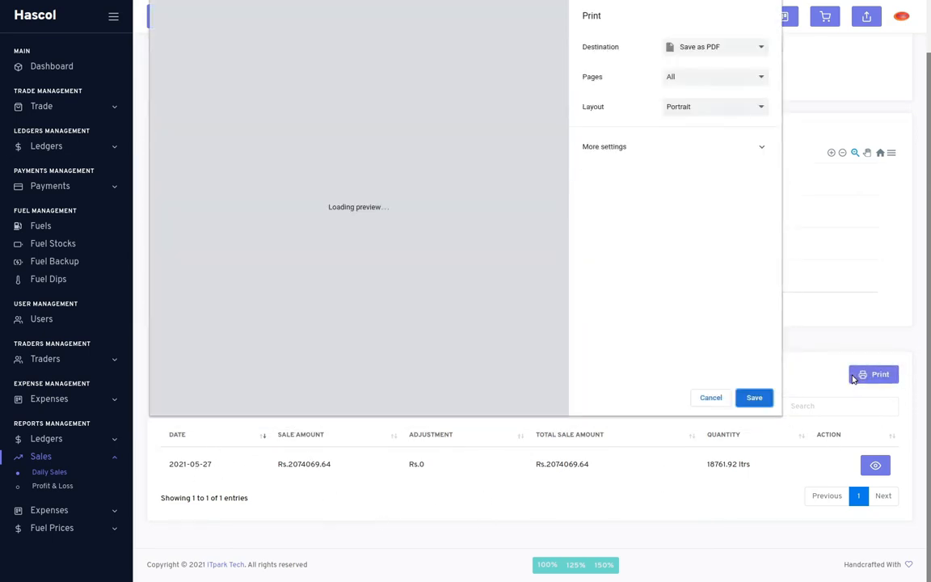
click(710, 398)
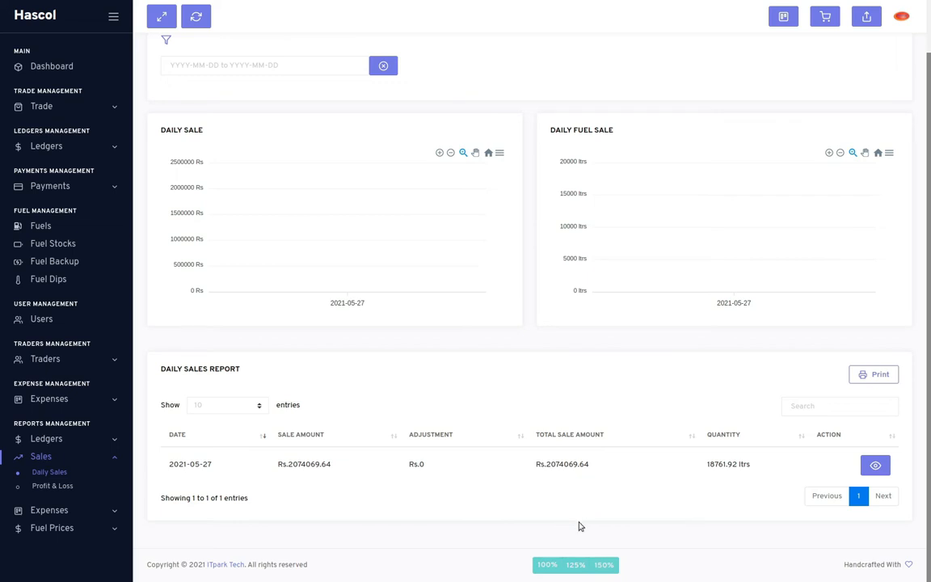
Enlarge the page display to 150% and bring it back through 125% to 100%
click(602, 564)
scroll(588, 561, down, 5)
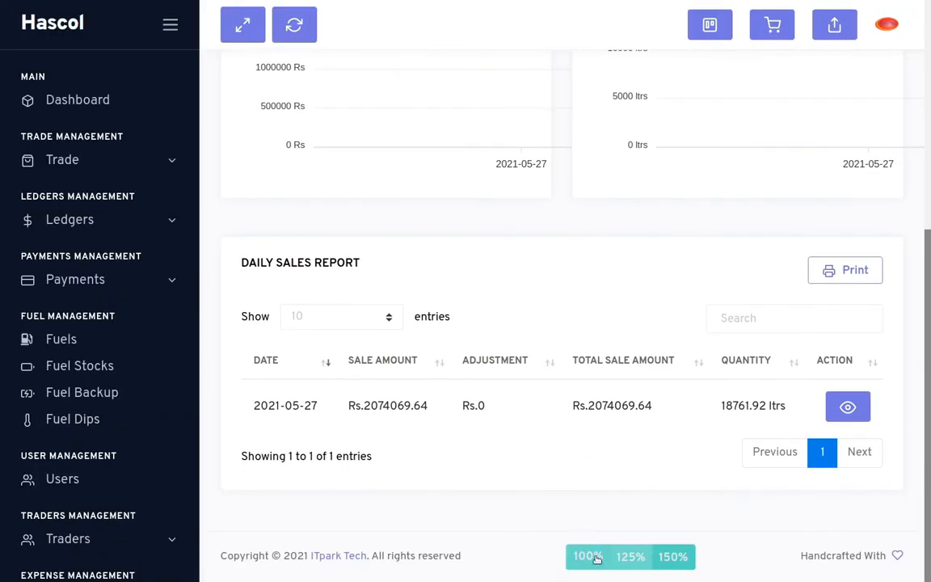
click(618, 556)
click(566, 561)
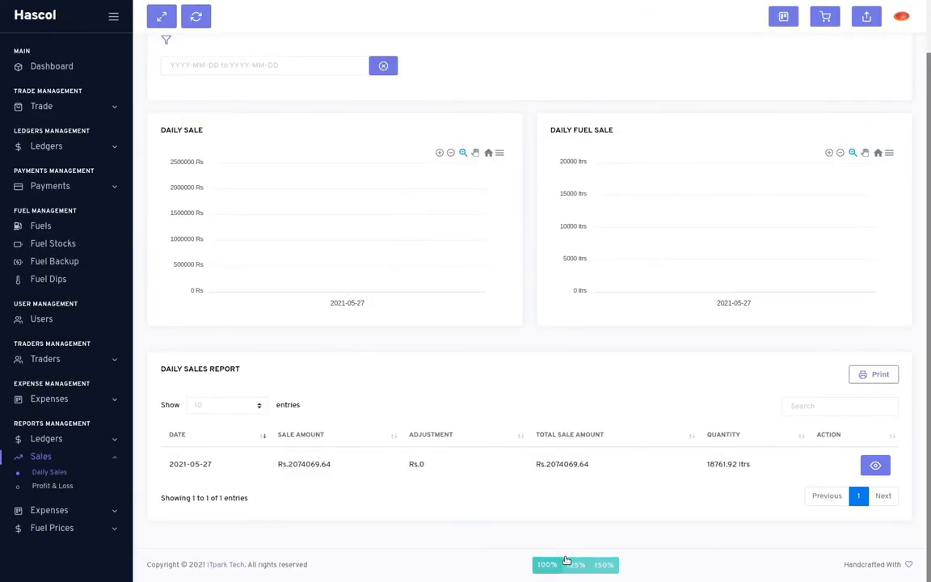
Open the profit and loss report and examine the whole business figures for investment, retail, expenses, profit and loss
click(48, 486)
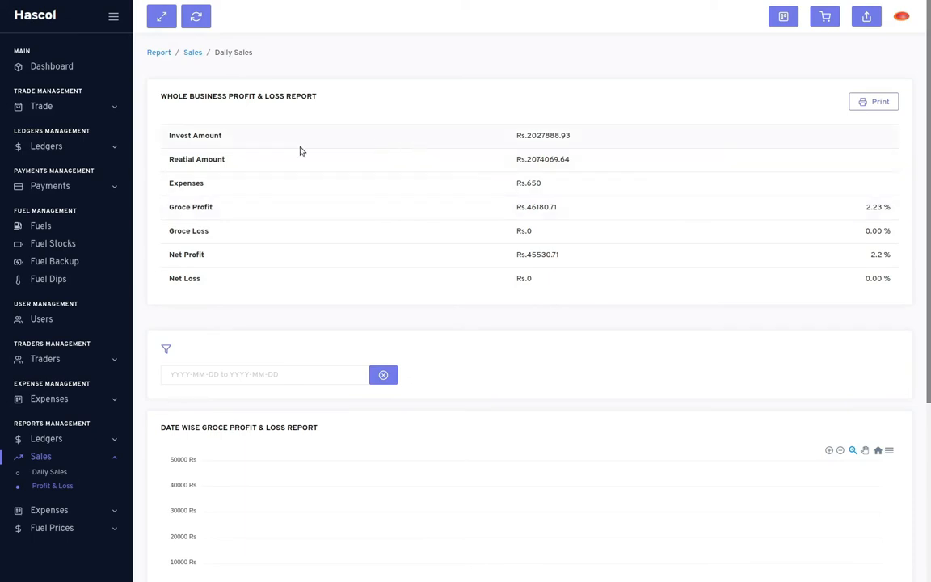
drag(520, 136, 589, 141)
drag(173, 159, 202, 160)
click(236, 162)
mouse_move(517, 160)
mouse_down()
mouse_move(546, 159)
mouse_move(530, 159)
mouse_up()
click(208, 188)
drag(553, 185, 528, 186)
drag(557, 207, 521, 206)
double_click(528, 232)
click(513, 243)
triple_click(516, 264)
click(536, 276)
scroll(646, 307, down, 3)
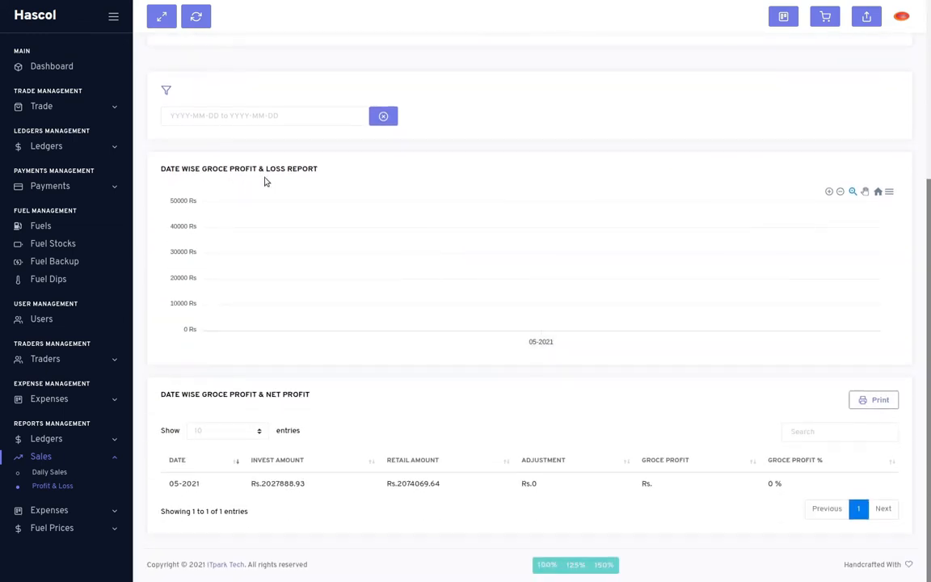
Filter the profit and loss report to the custom date range 2022-02-09 to 2022-03-15 and look at its chart and table
click(233, 116)
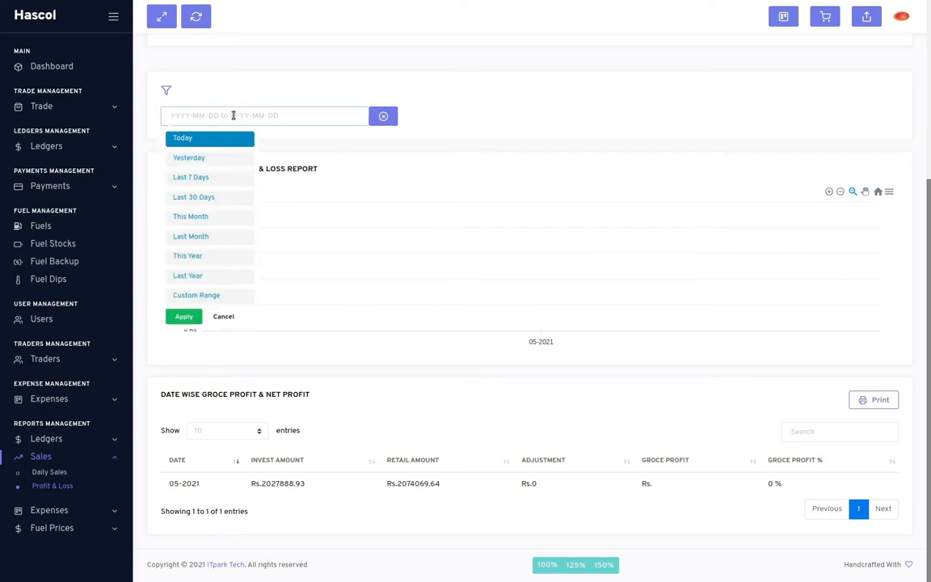
click(198, 295)
click(323, 197)
click(439, 208)
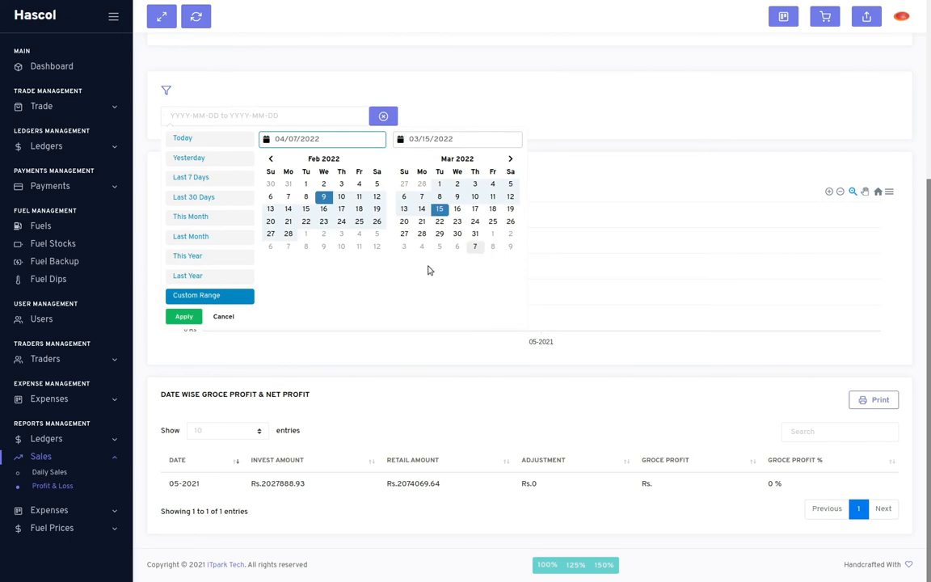
click(186, 319)
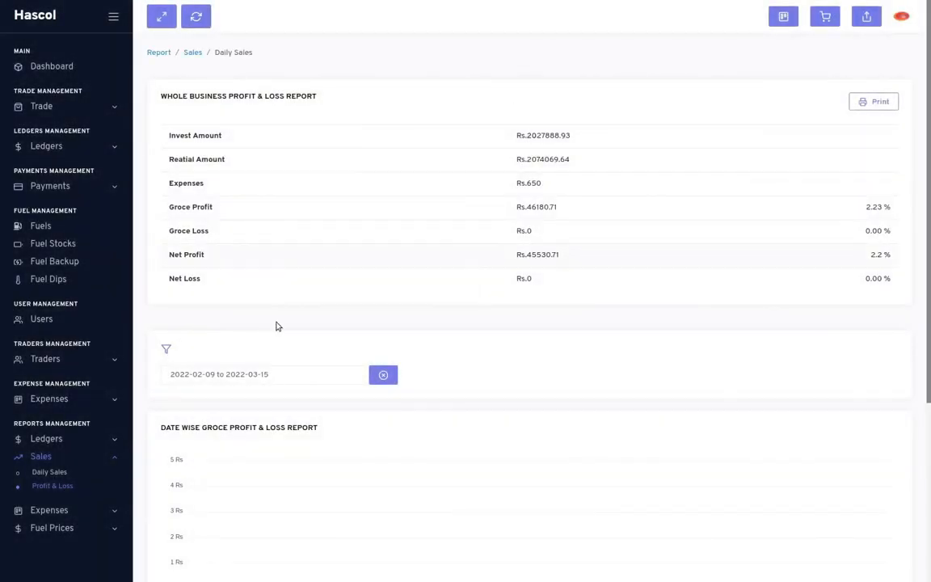
scroll(299, 364, down, 5)
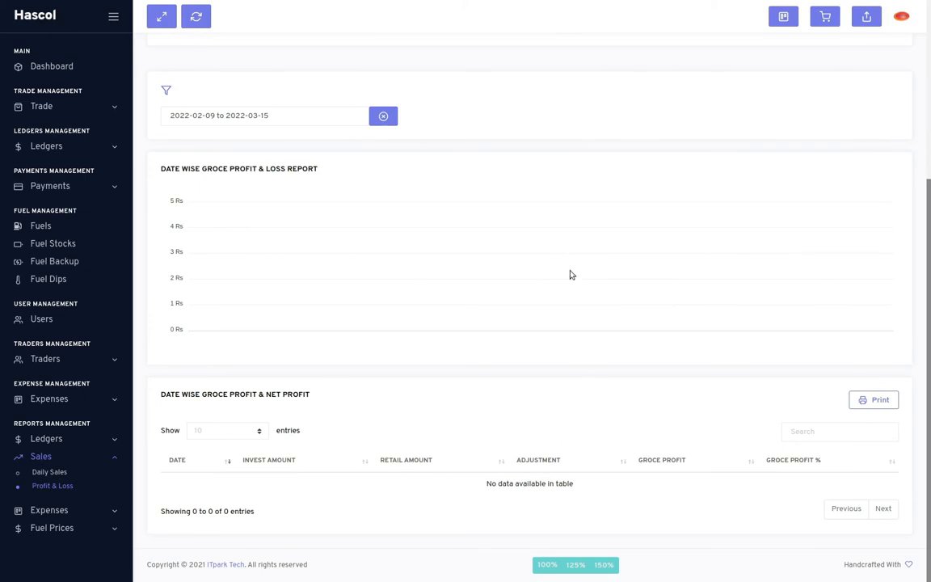
Clear the profit and loss date filter and look over the 05-2021 row of the date-wise profit table
click(383, 116)
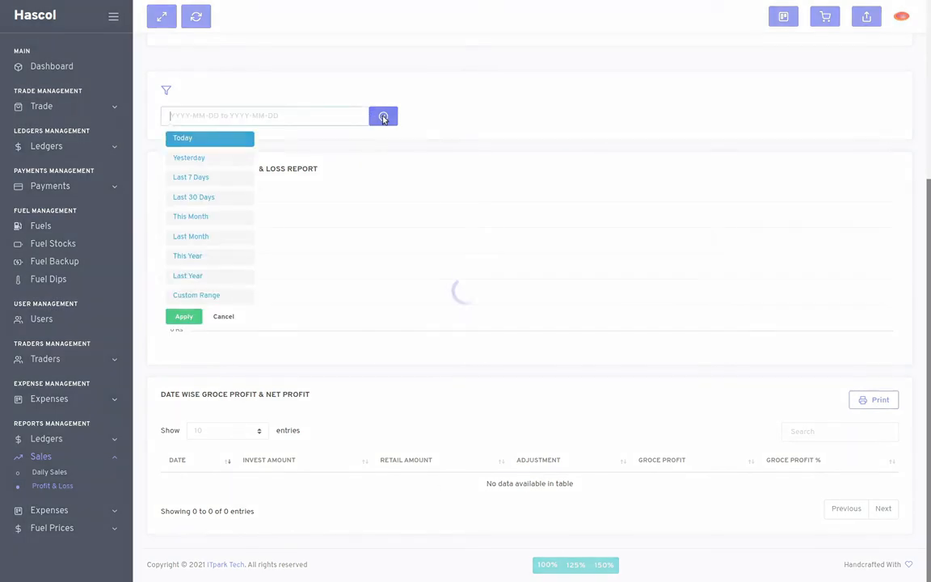
scroll(369, 363, down, 4)
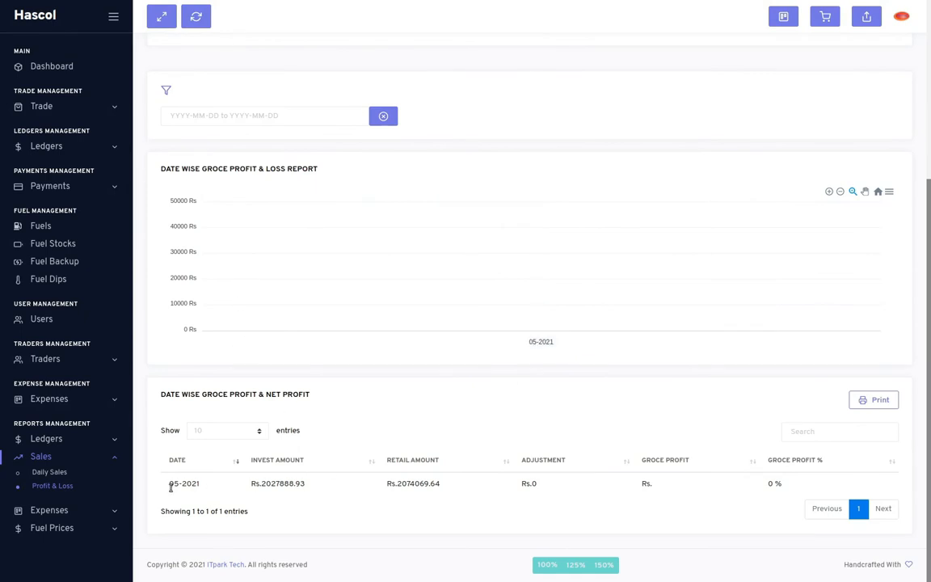
click(217, 484)
mouse_move(513, 319)
key(Escape)
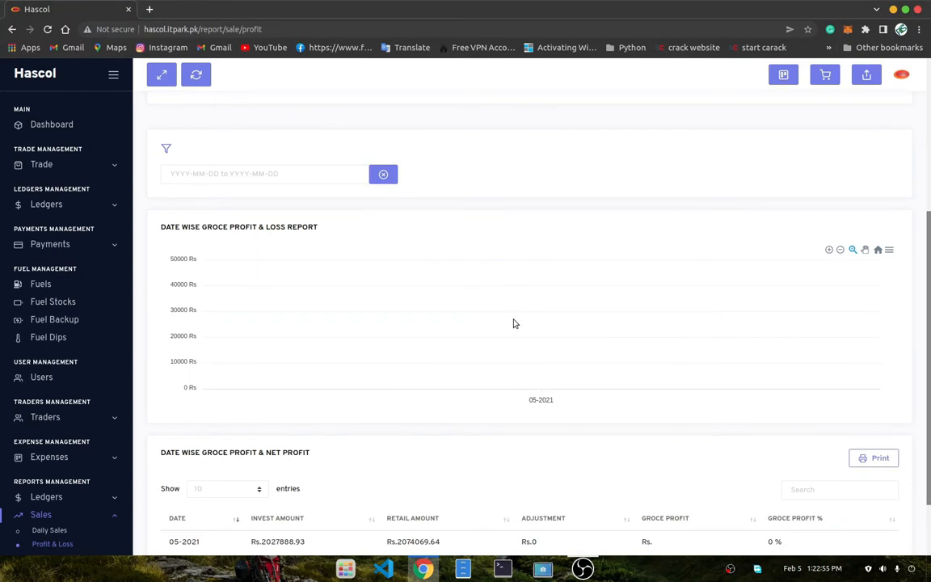
key(F11)
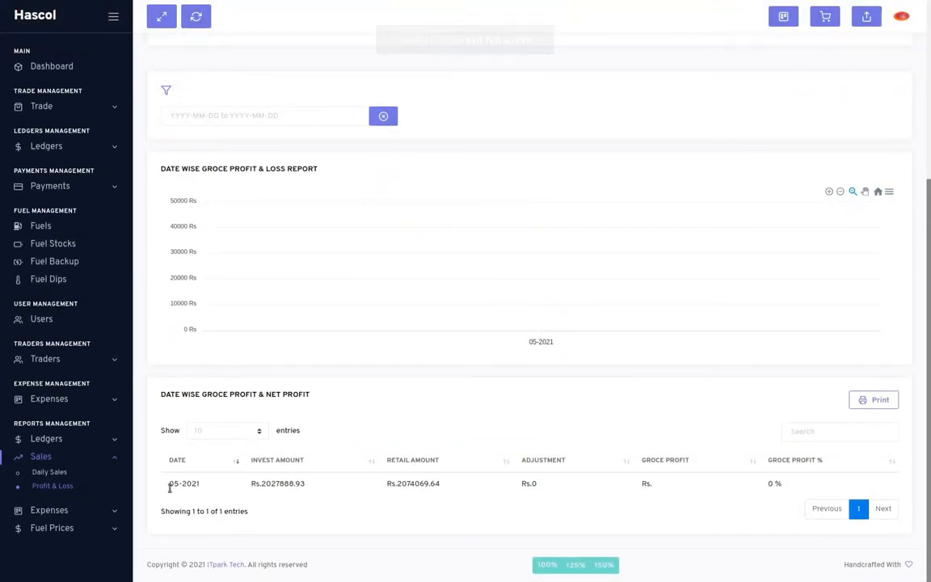
Open the monthly expense report and look over its date filter, chart and table
click(104, 510)
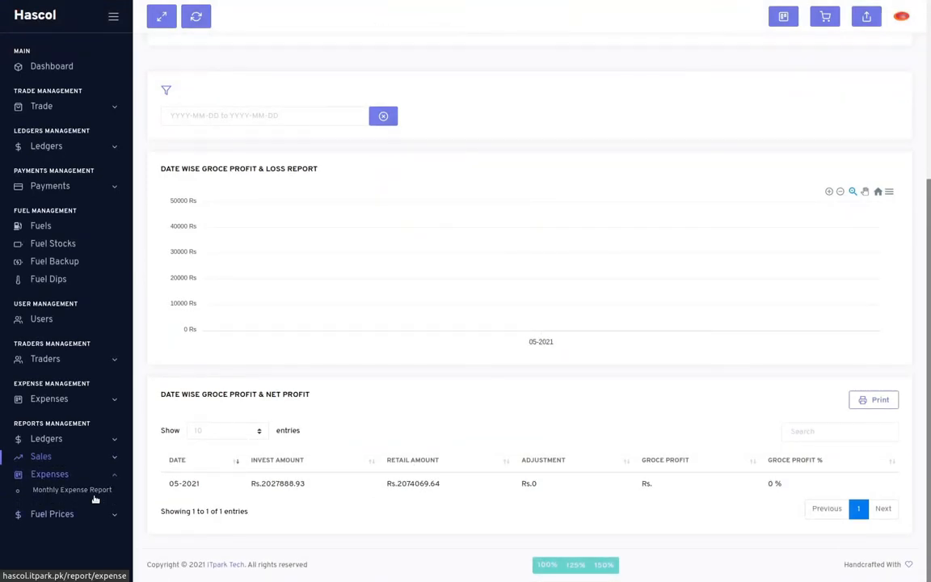
click(90, 497)
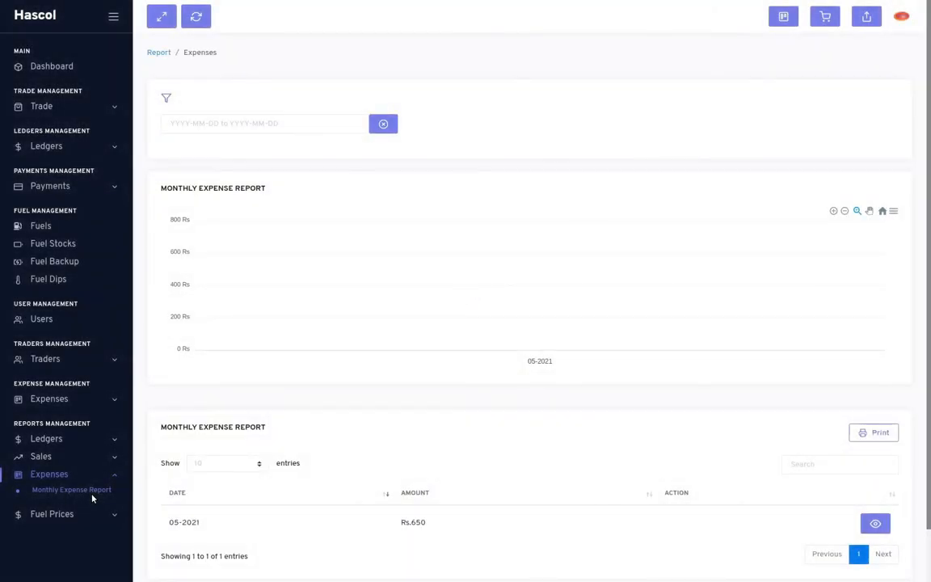
click(293, 127)
scroll(380, 251, down, 1)
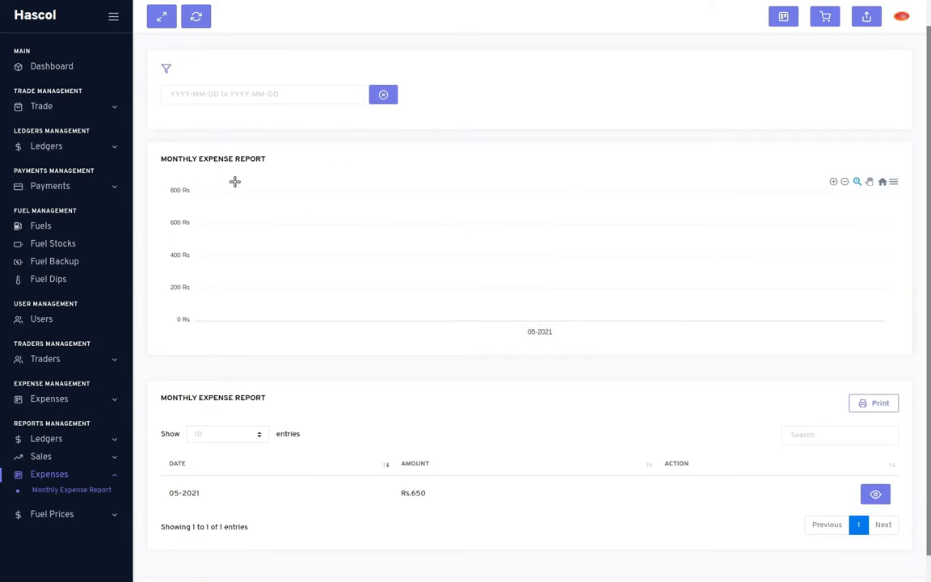
Check the monthly expense chart and open the expense items of the 05-2021 row to look over the details
mouse_move(253, 186)
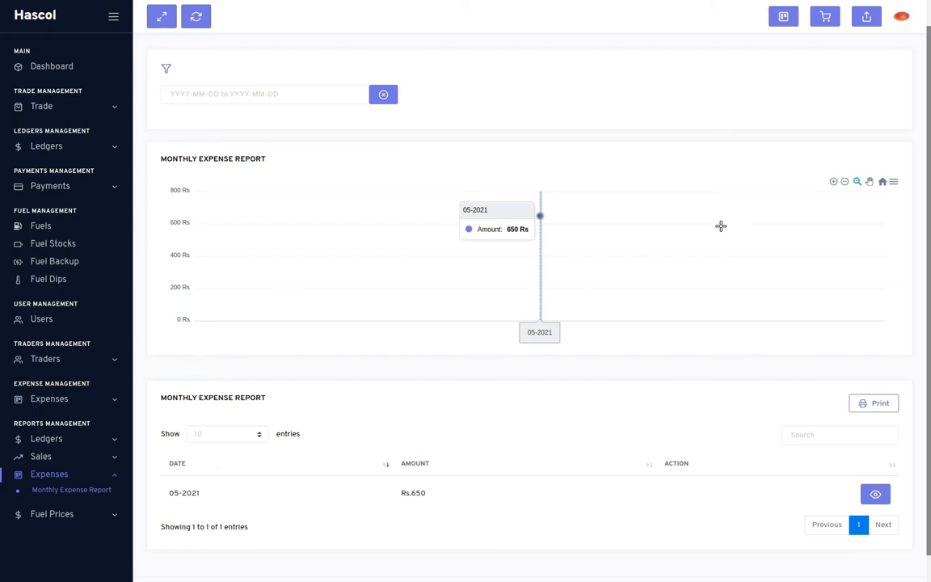
scroll(530, 266, down, 1)
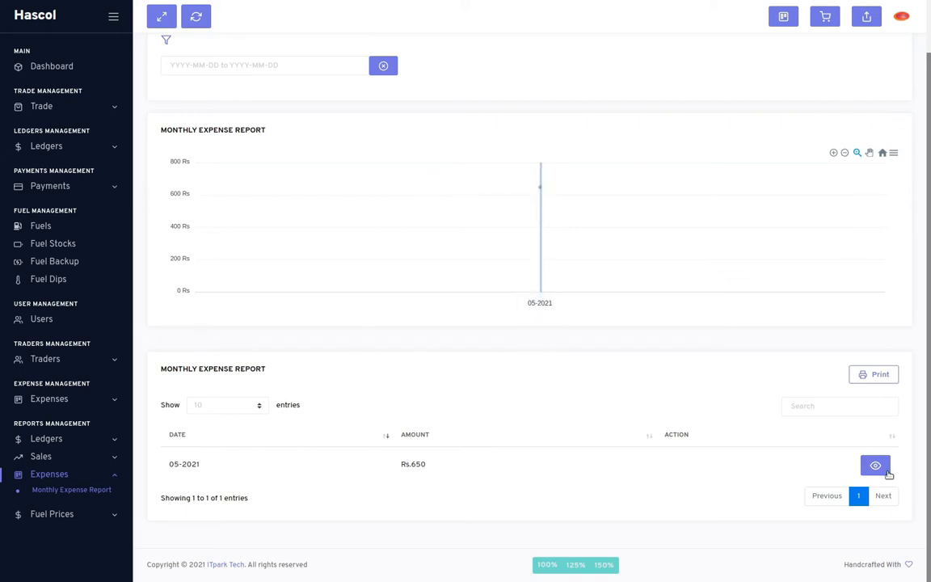
click(875, 465)
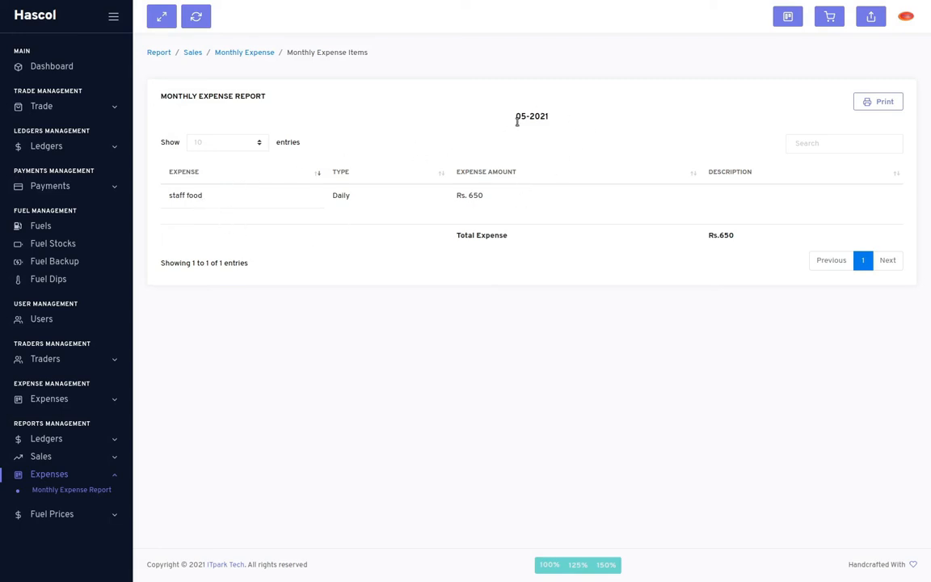
drag(565, 119, 473, 119)
Open the fuel price report, look over its price table and preview its printout without saving
click(55, 512)
click(71, 509)
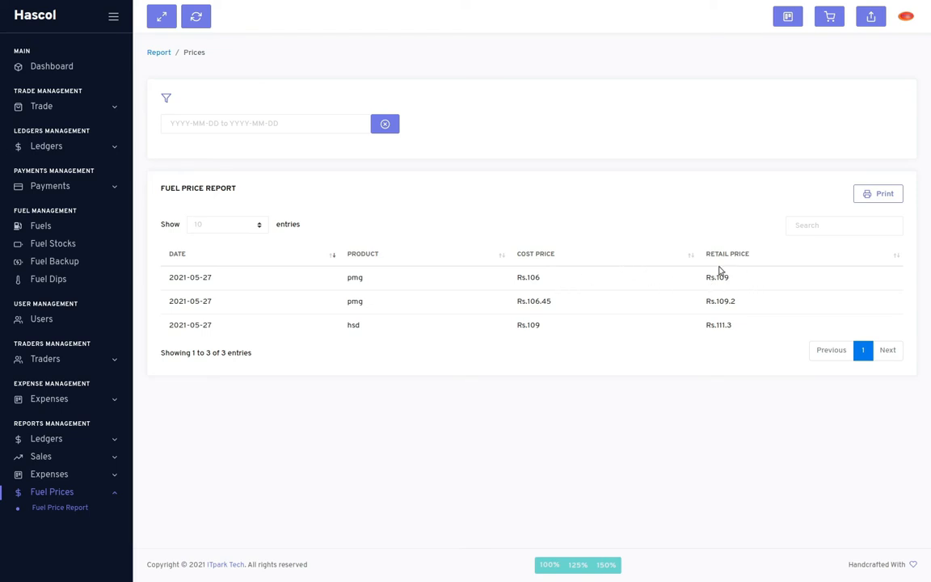
click(861, 198)
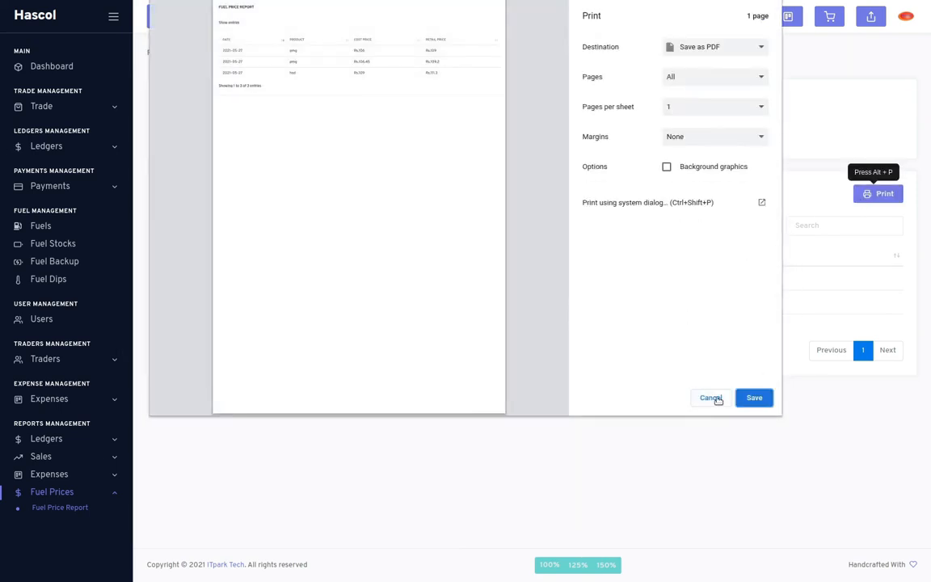
click(711, 397)
Filter the fuel price report to the Today date range and look at the refreshed table
click(301, 132)
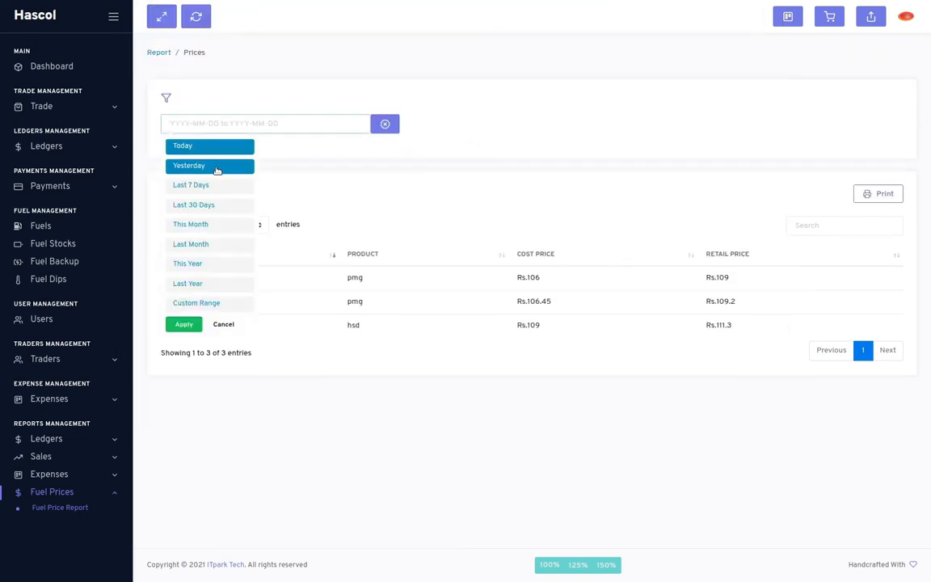
click(208, 147)
click(381, 126)
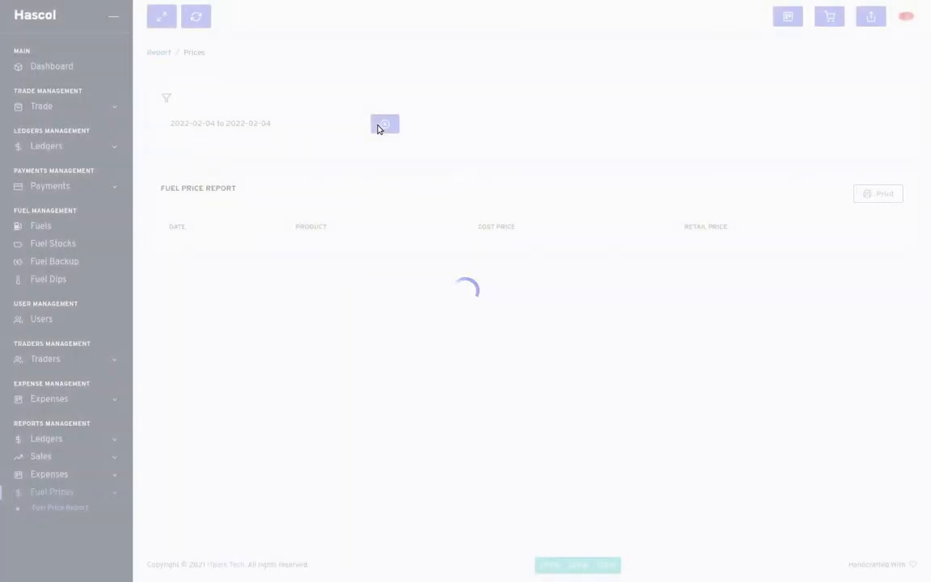
click(196, 15)
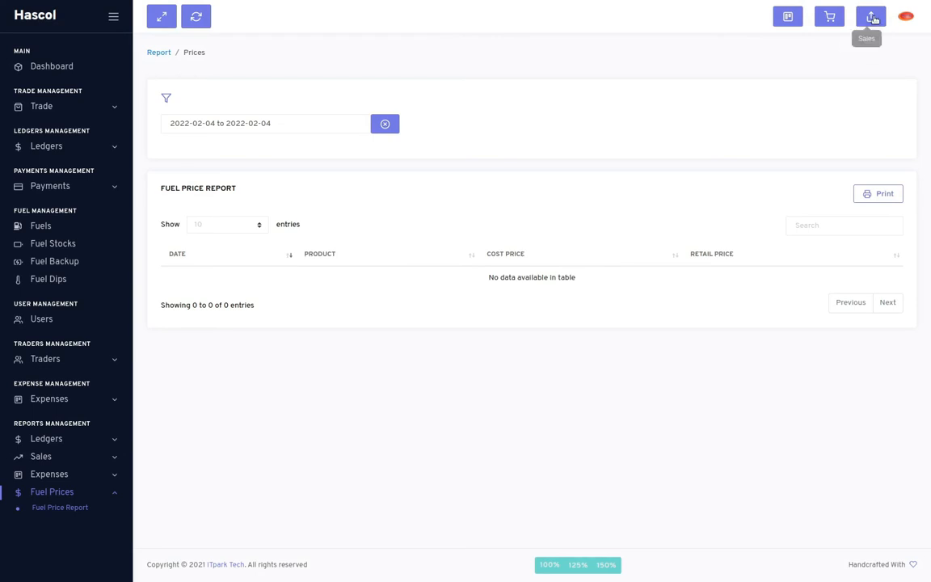
Open the sales page and start a sales invoice for the product pmg with Walk In Customer as the customer
click(871, 17)
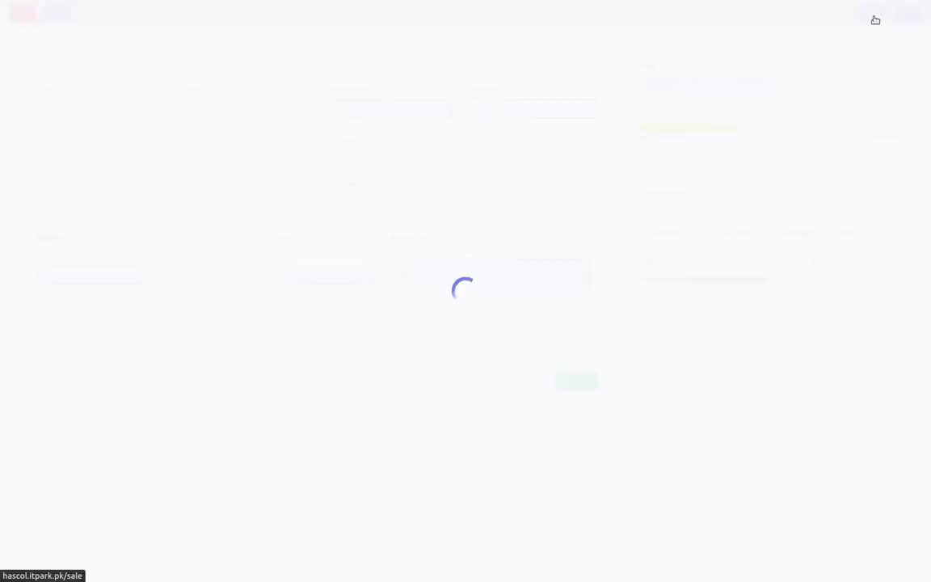
click(873, 15)
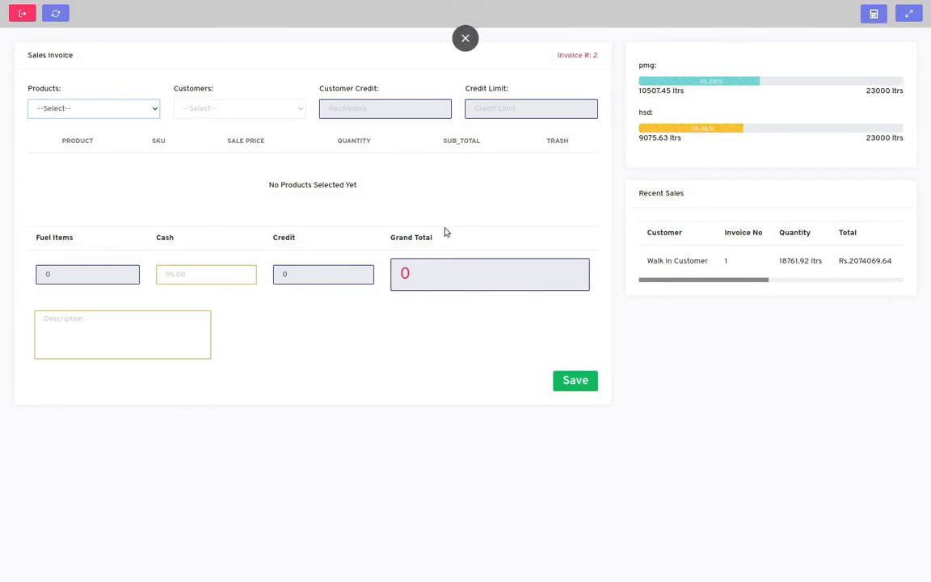
click(100, 111)
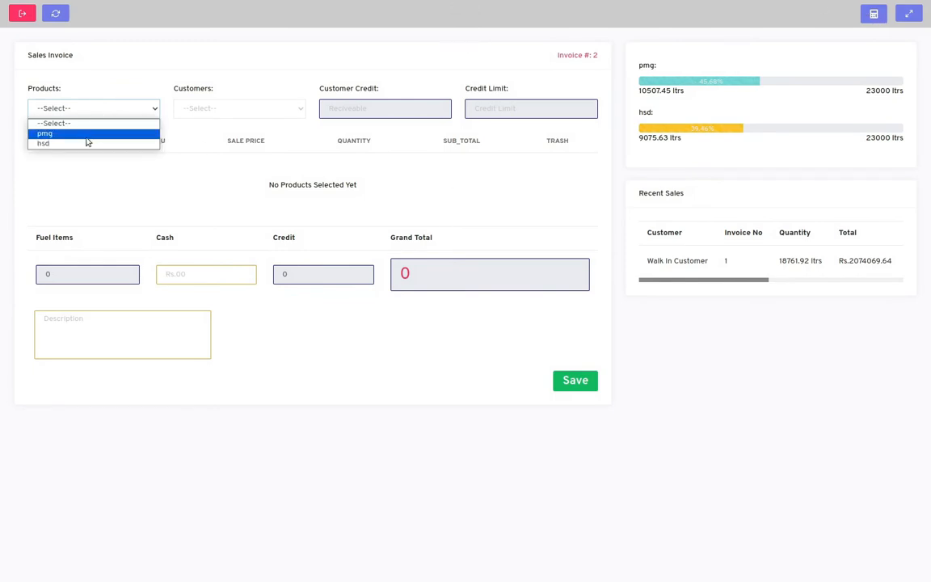
click(87, 134)
click(252, 112)
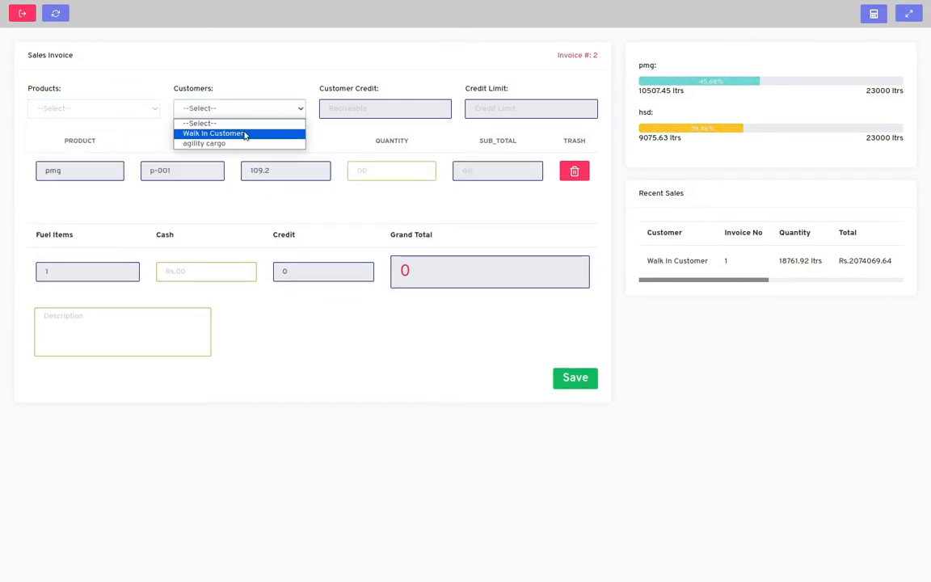
click(244, 134)
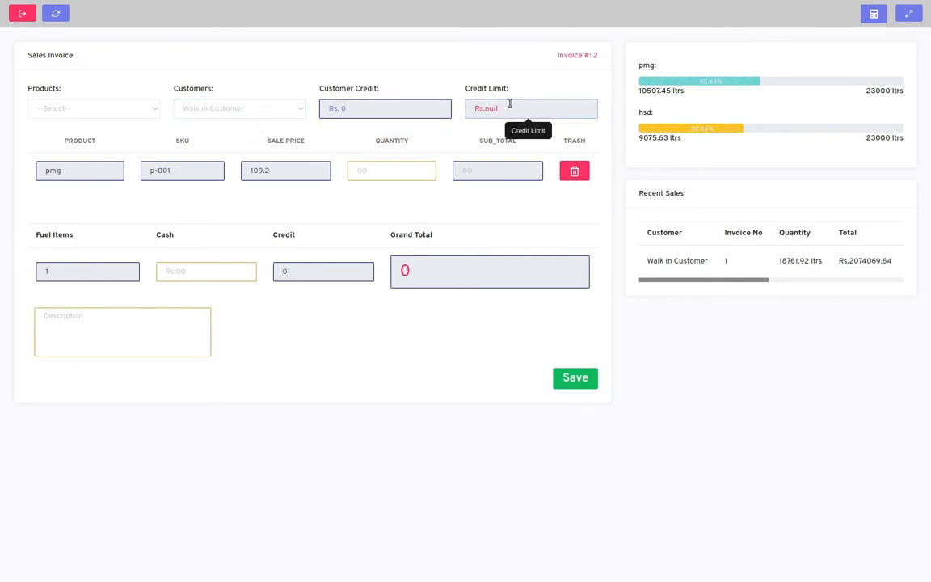
Set the pmg quantity to 10 on the sales invoice and have its subtotal calculated
click(369, 170)
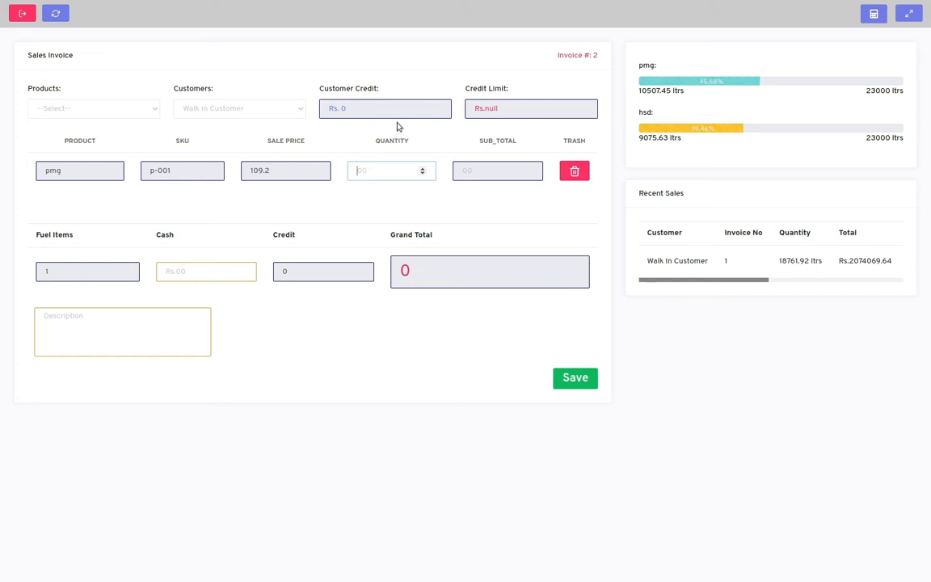
click(276, 168)
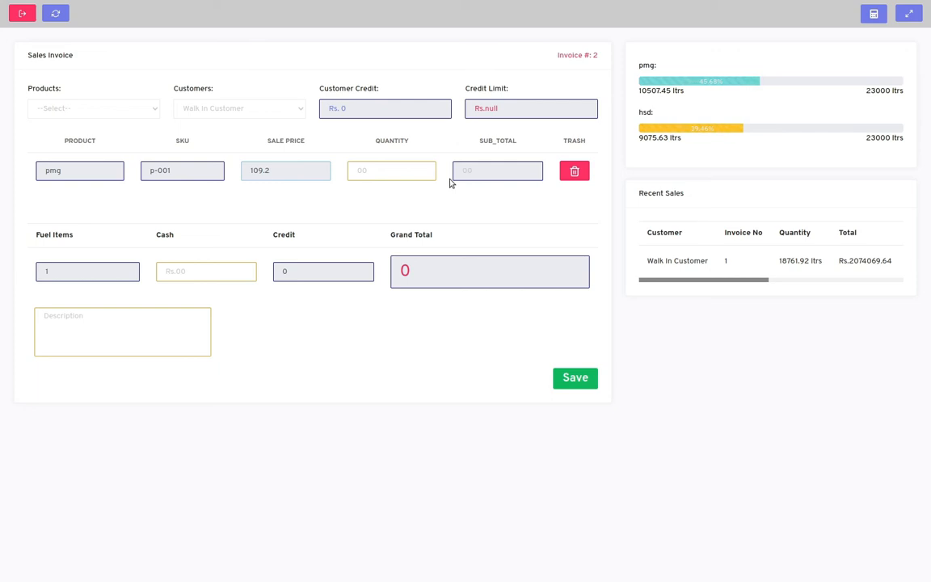
key(Tab)
text(10)
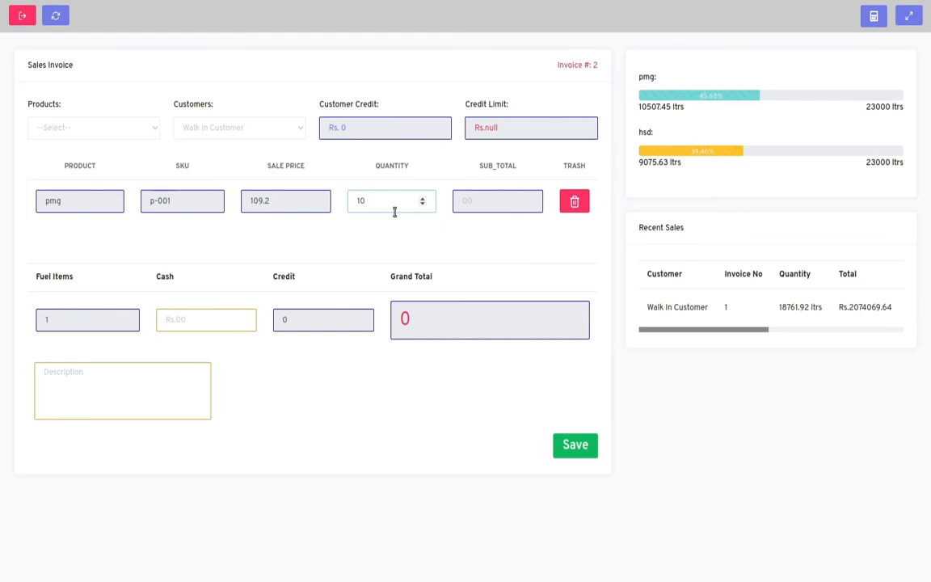
click(494, 202)
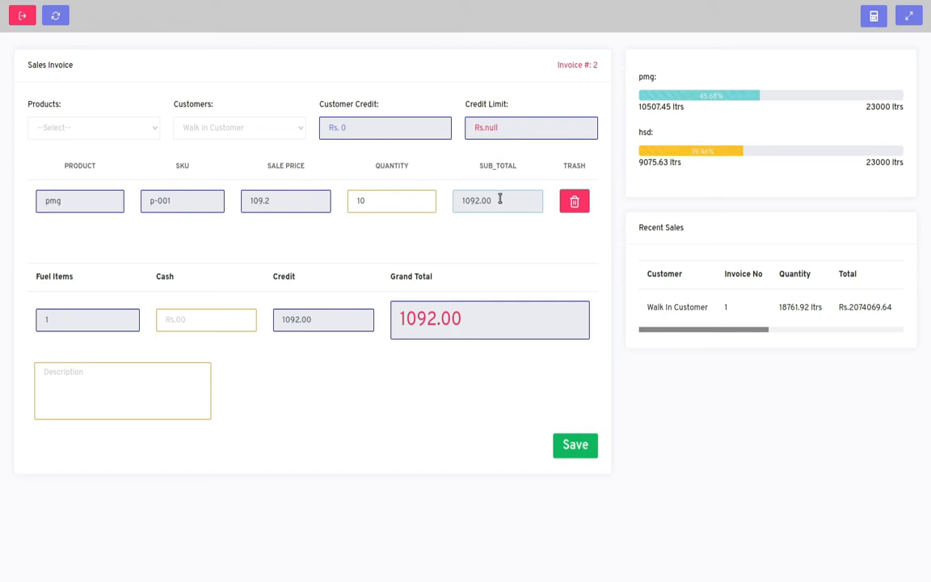
Enter 1090 as the cash amount on the sales invoice and go to its description field
double_click(306, 320)
click(192, 321)
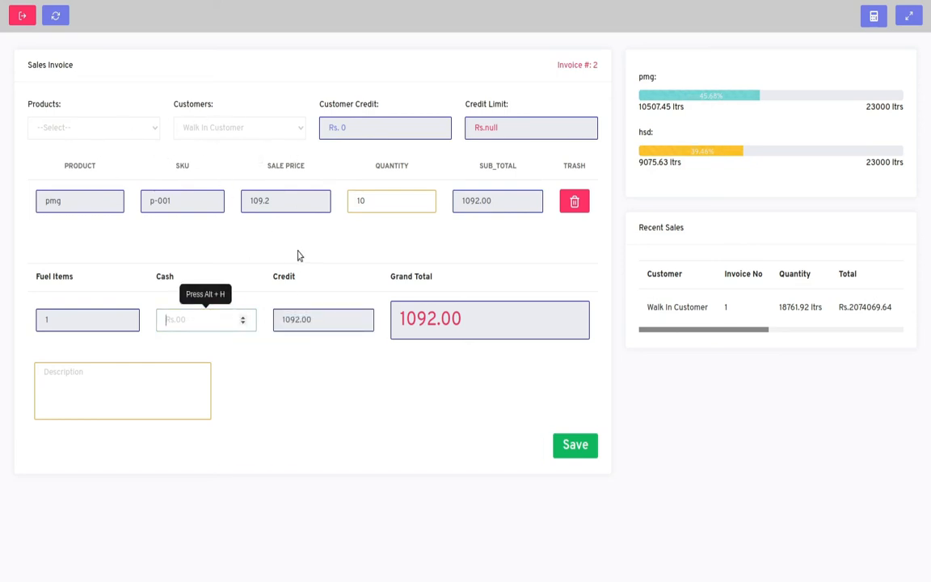
text(1090)
click(57, 378)
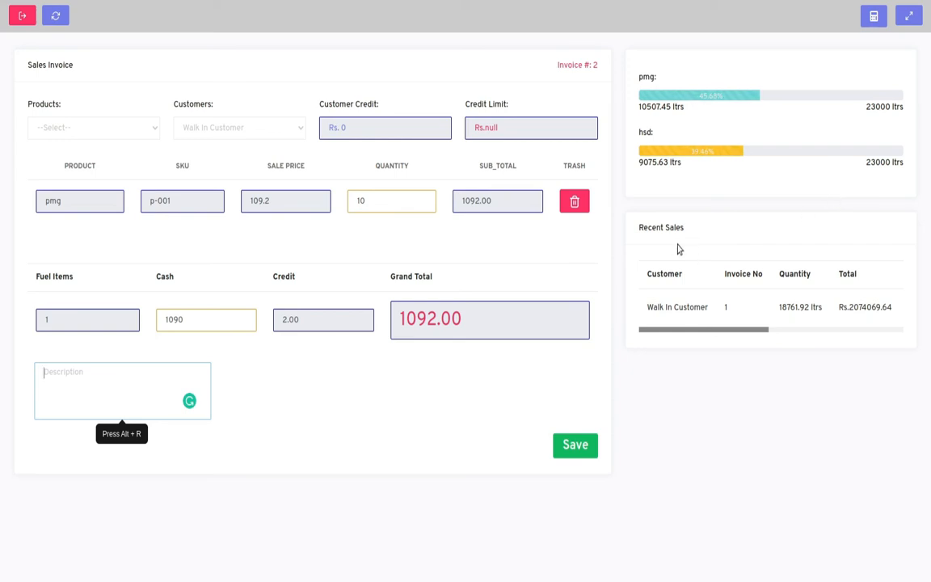
Look through the remaining columns of the recent sales list and the actions offered for its sale
drag(676, 335, 657, 334)
drag(764, 331, 897, 330)
click(875, 308)
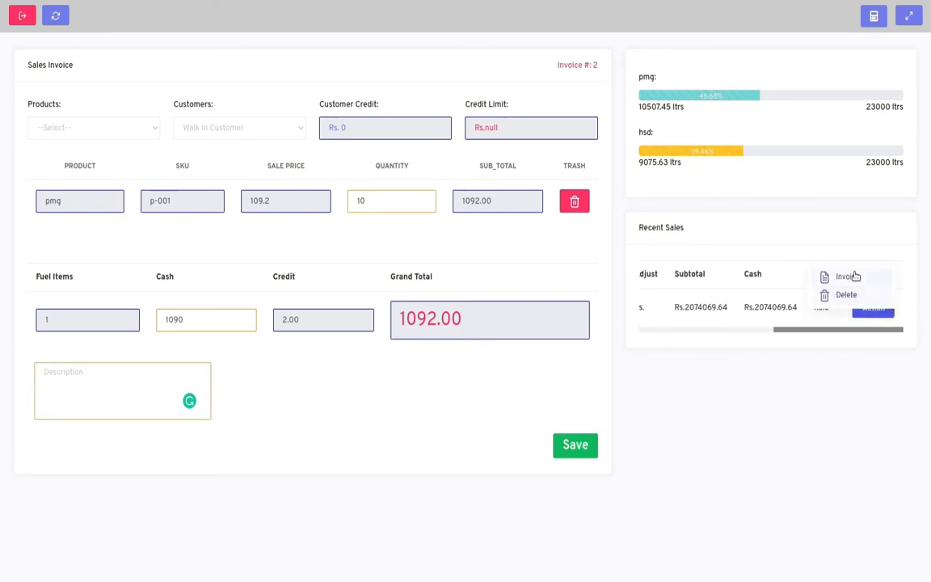
click(742, 363)
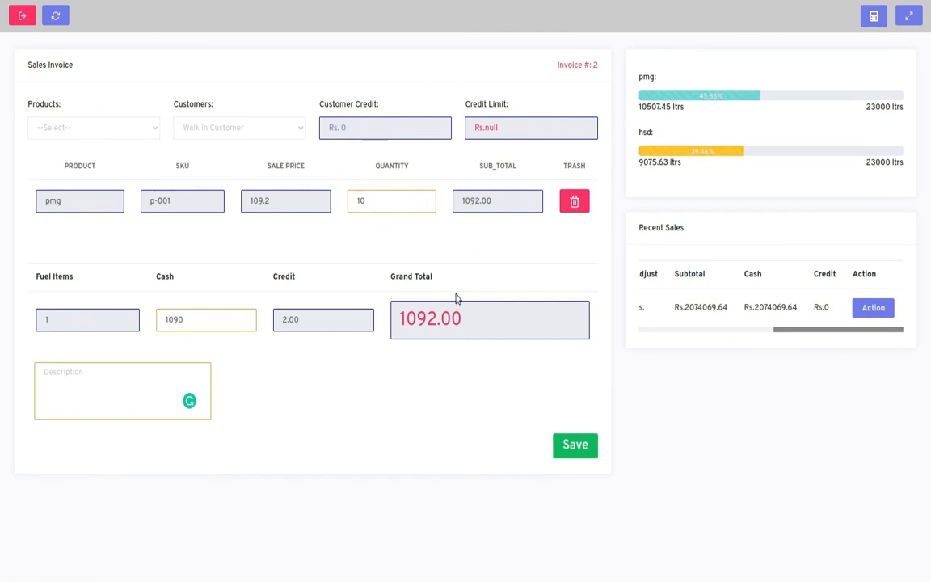
Try to save the walk-in customer's invoice with 1090 in cash
click(575, 445)
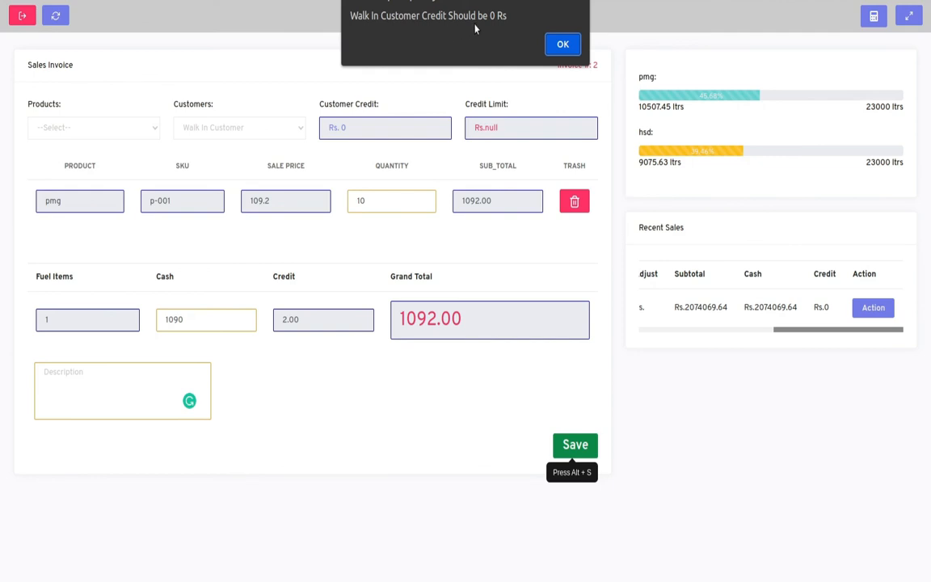
click(555, 43)
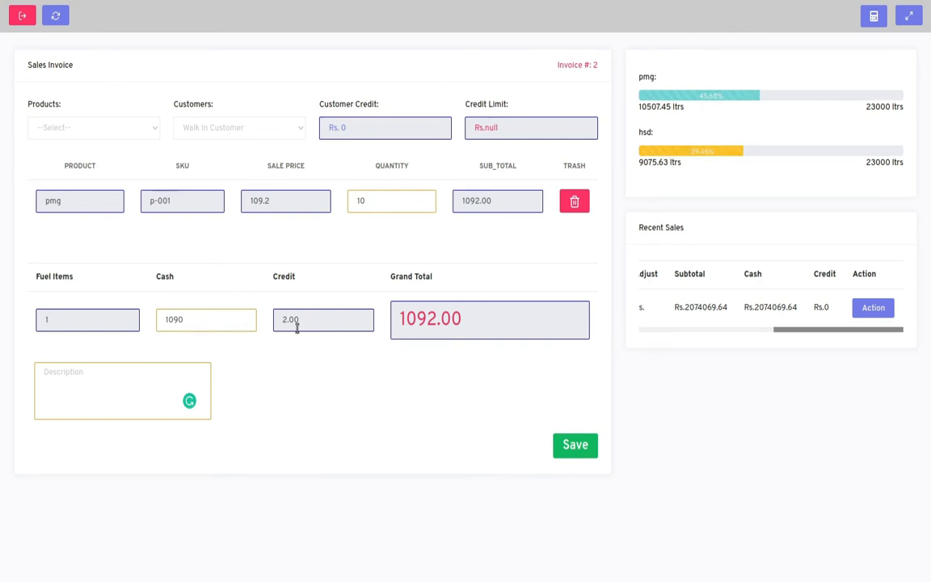
Set the invoice's cash amount to 1092, save the sale and confirm the saving
drag(301, 320, 287, 319)
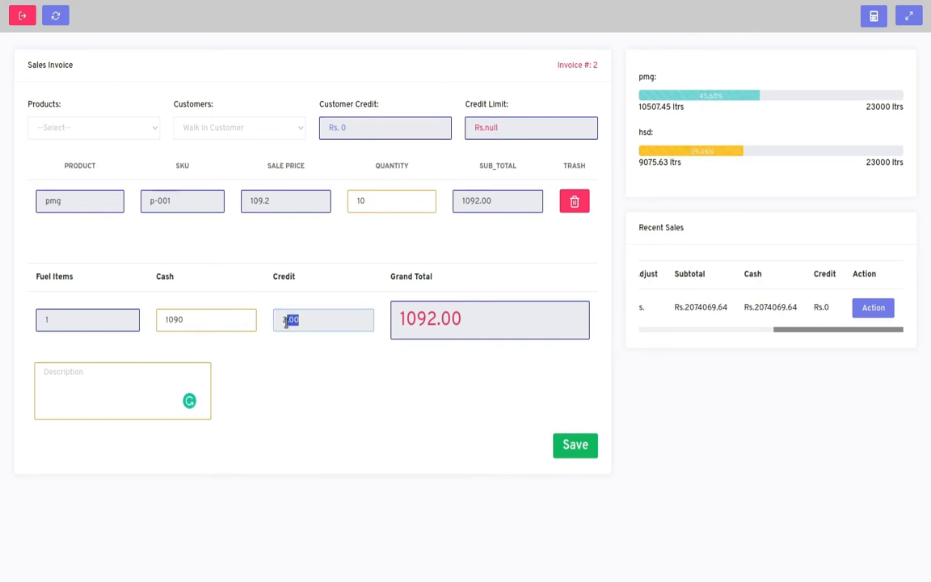
click(185, 318)
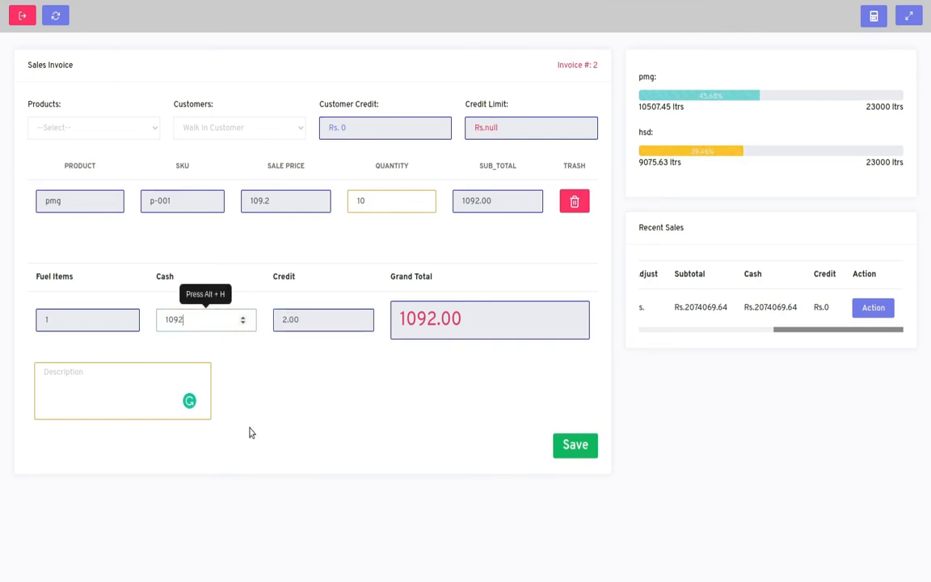
click(578, 449)
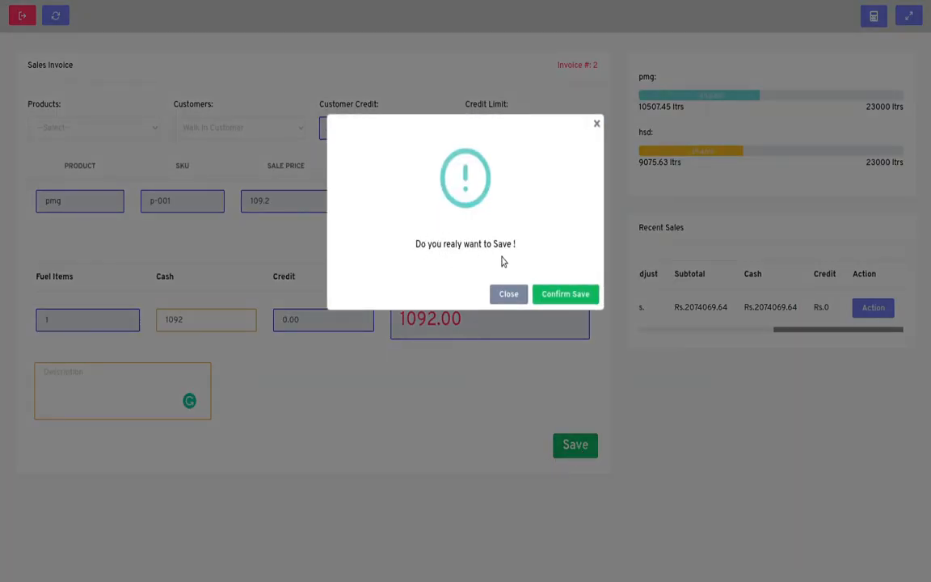
click(562, 295)
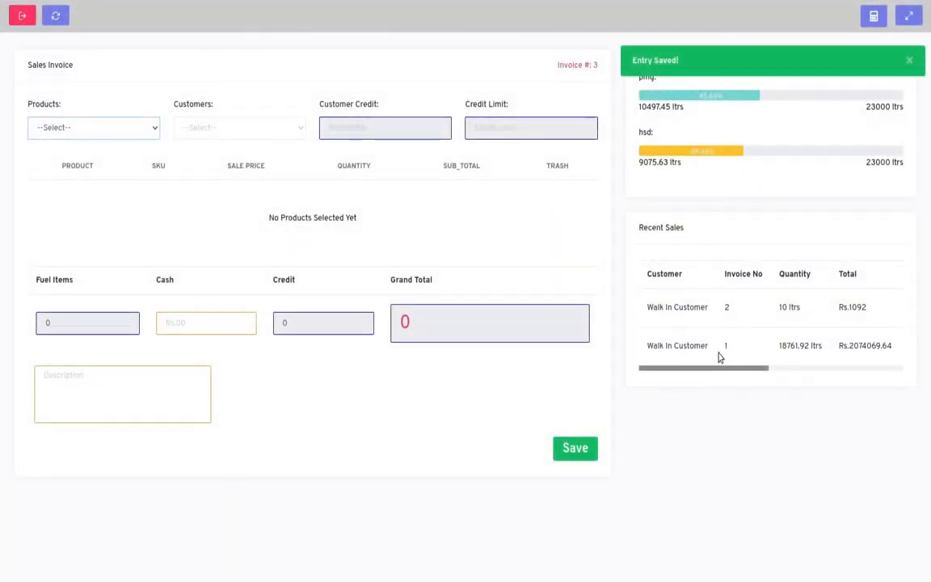
Delete the newly saved 10-litre pmg sale from the recent sales list
drag(751, 370, 894, 360)
click(868, 314)
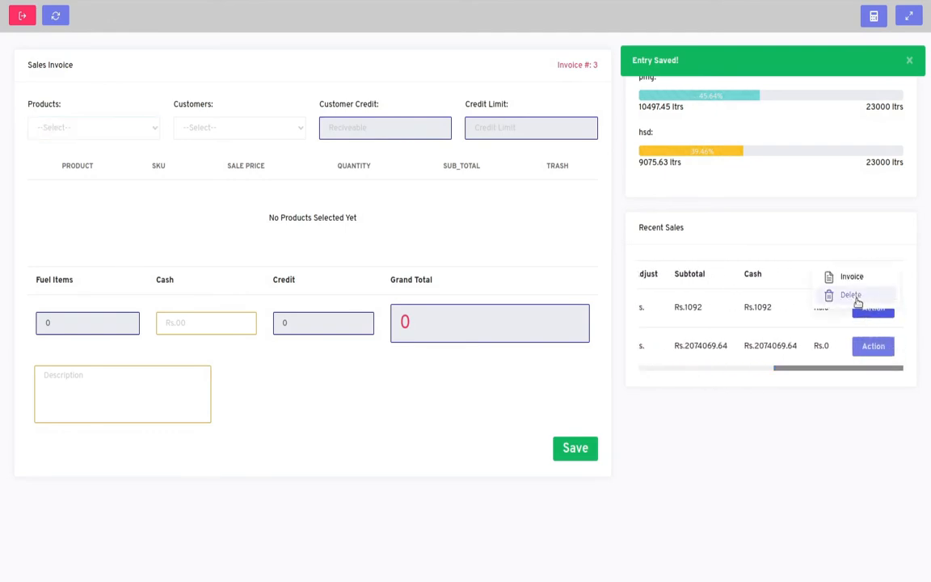
click(859, 306)
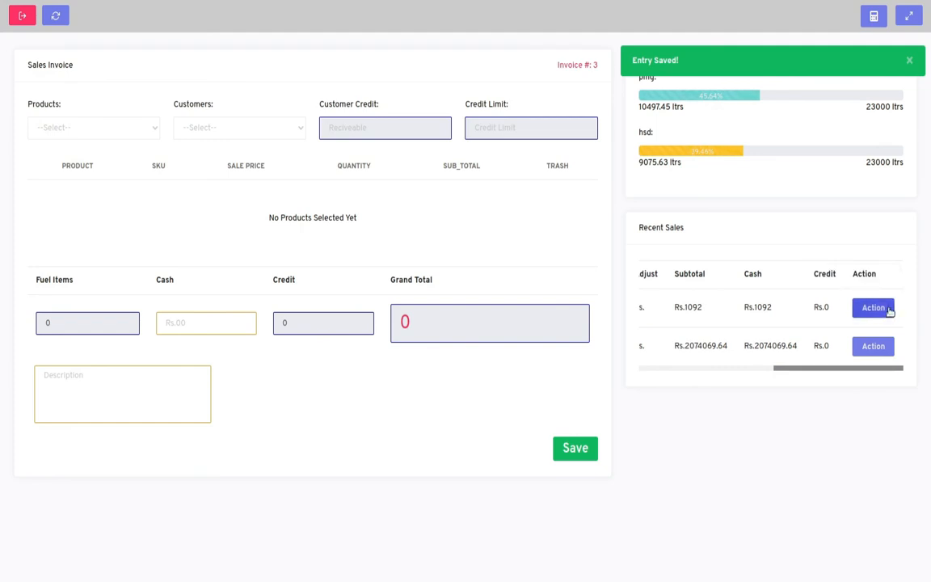
click(887, 311)
click(844, 294)
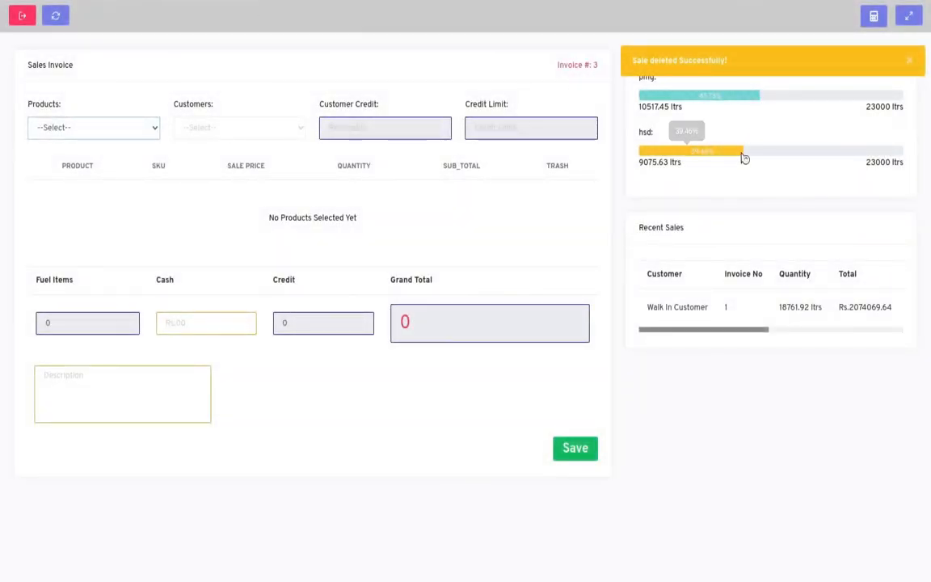
Try out the sales page's built-in calculator by entering 78964 and close it again
click(875, 18)
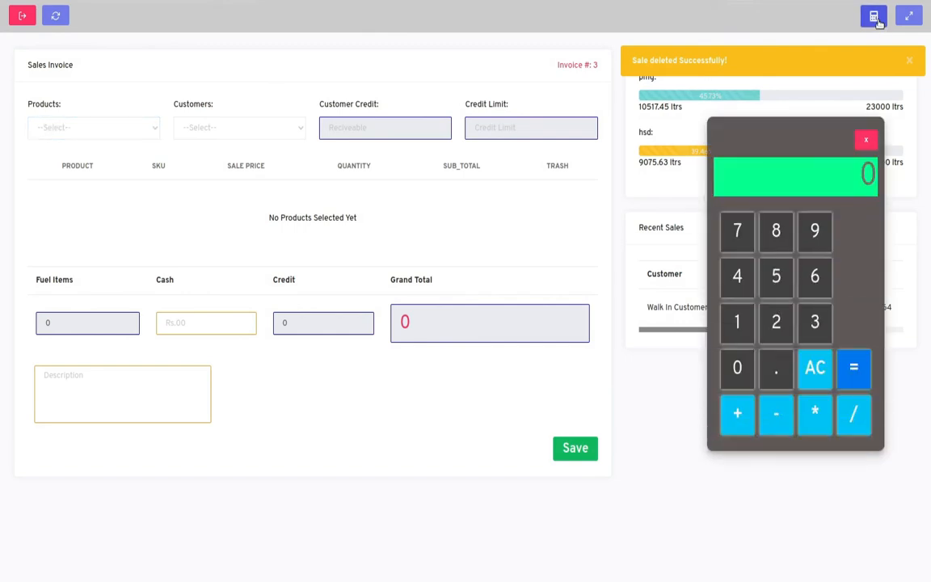
click(737, 230)
click(776, 231)
click(815, 230)
click(814, 276)
click(737, 275)
click(865, 140)
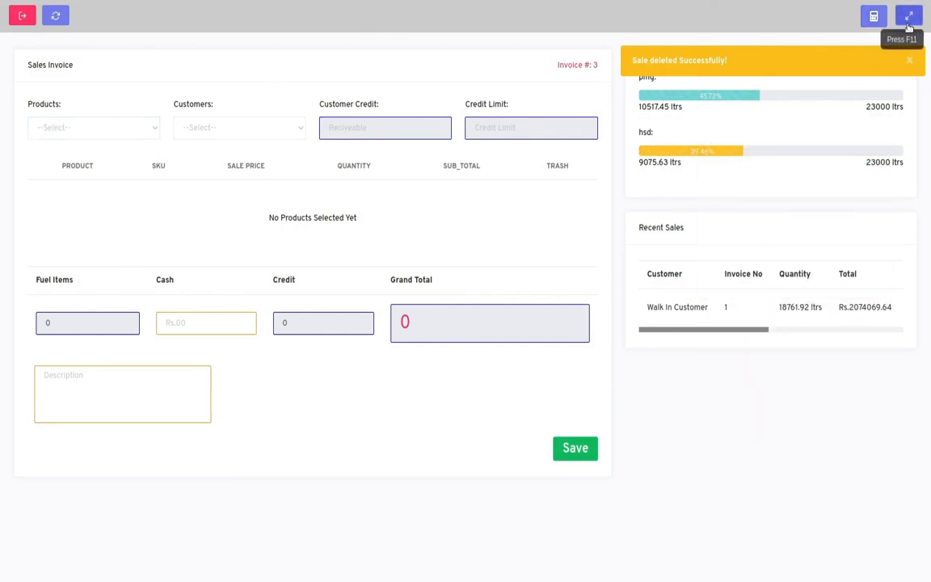
Refresh the sales page, exit to the dashboard and look over its fuel gauges
click(61, 15)
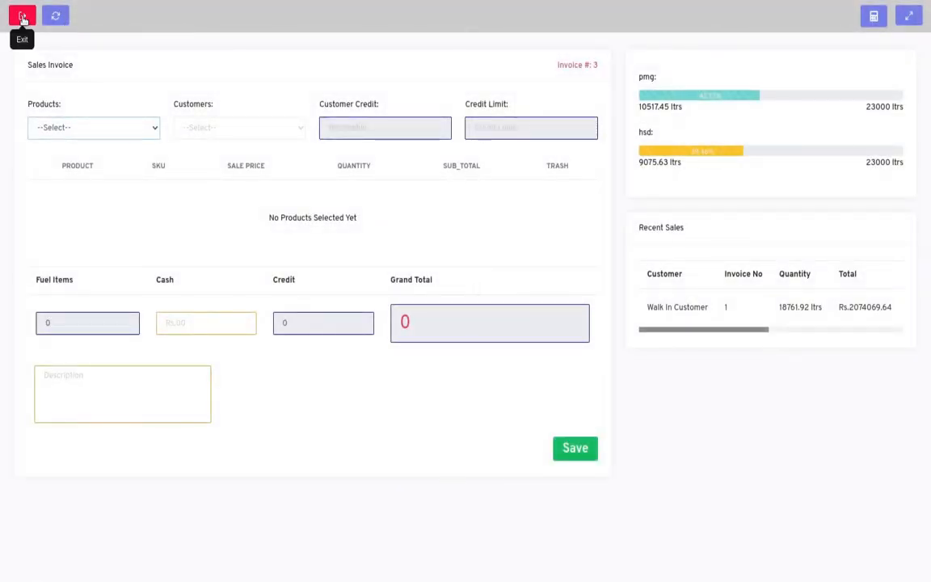
click(22, 18)
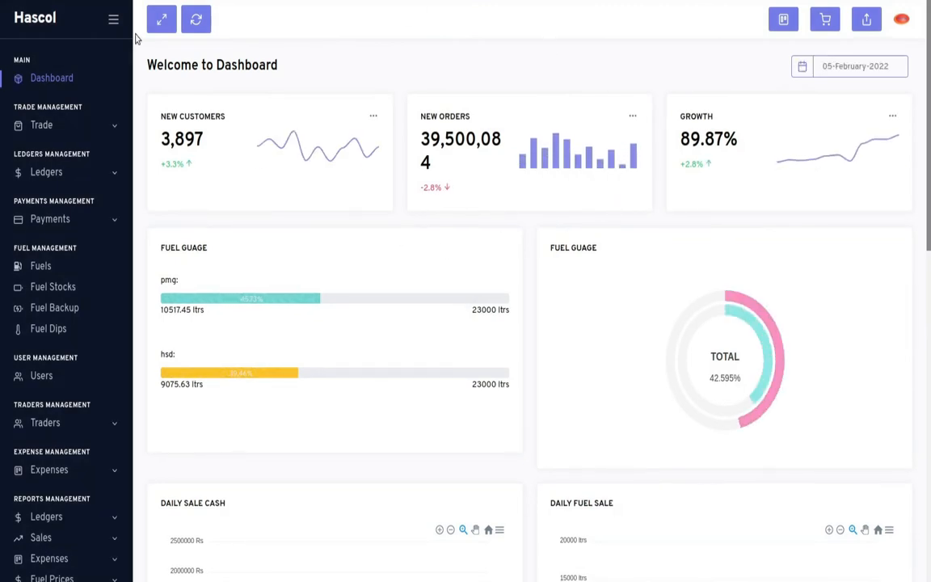
scroll(239, 177, down, 1)
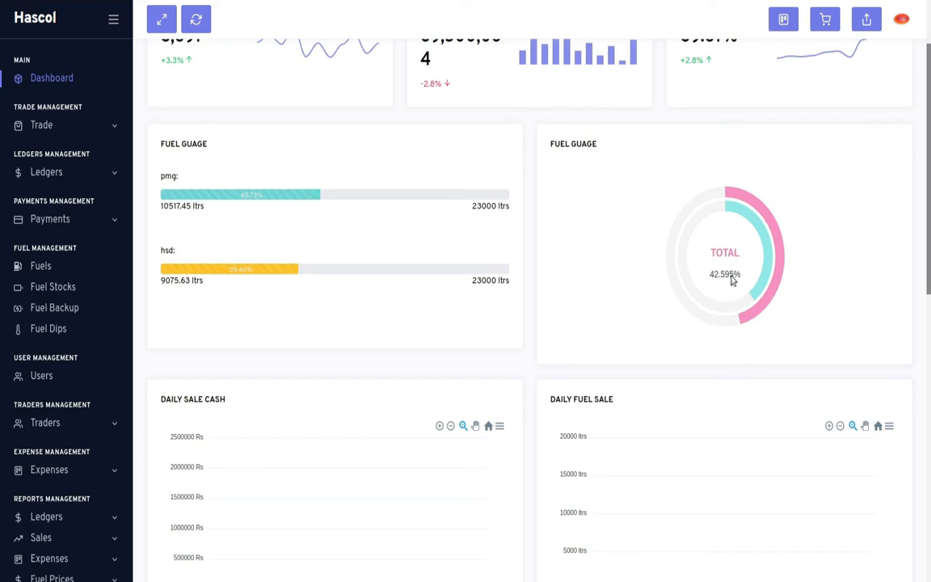
Review the dashboard's circular fuel gauge, the daily cash and fuel sale charts, and the monthly expense and gross profit and loss reports
mouse_move(762, 242)
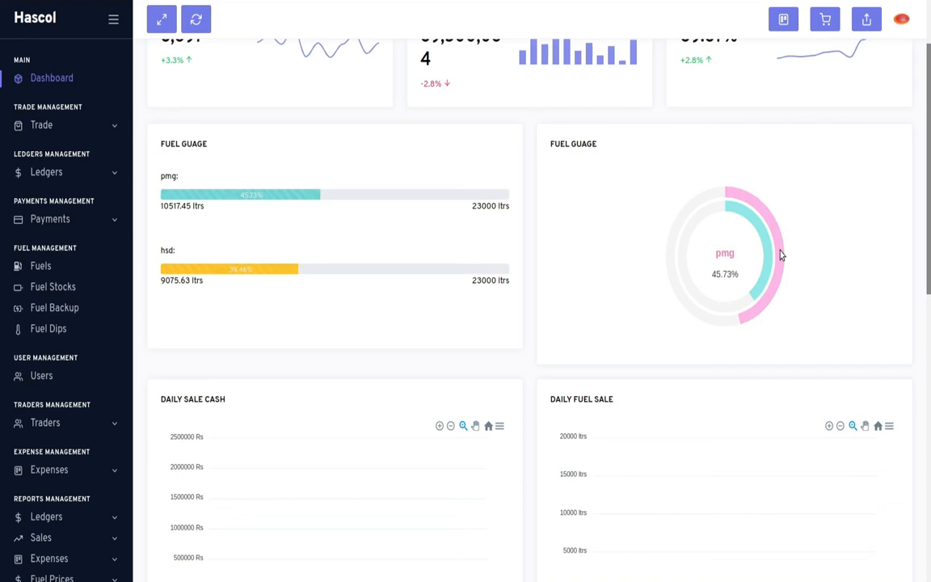
scroll(378, 284, down, 3)
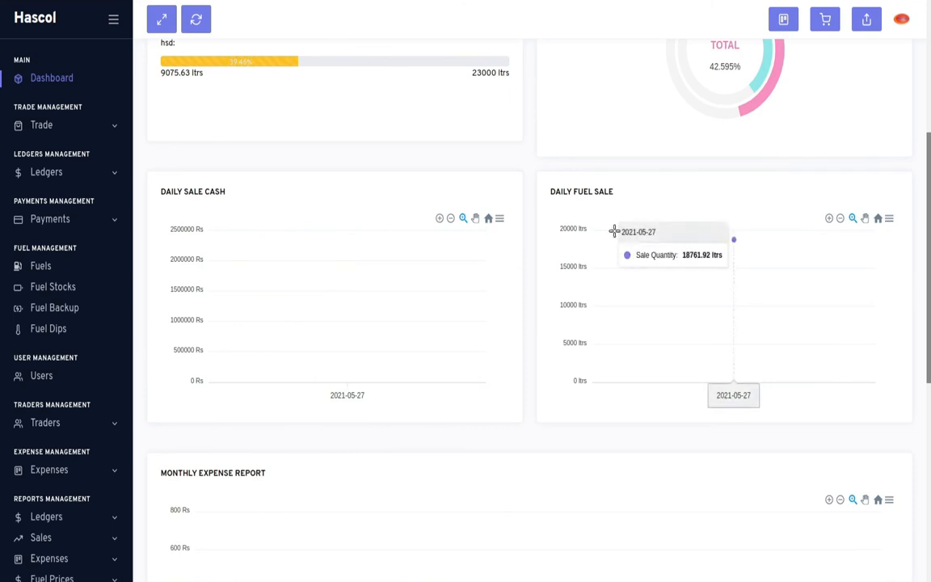
mouse_move(390, 273)
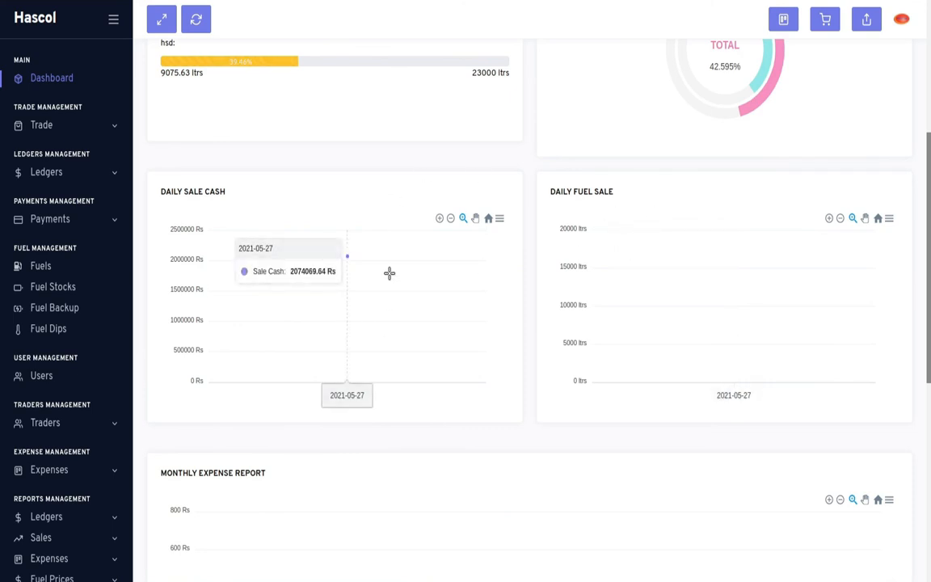
scroll(301, 327, down, 3)
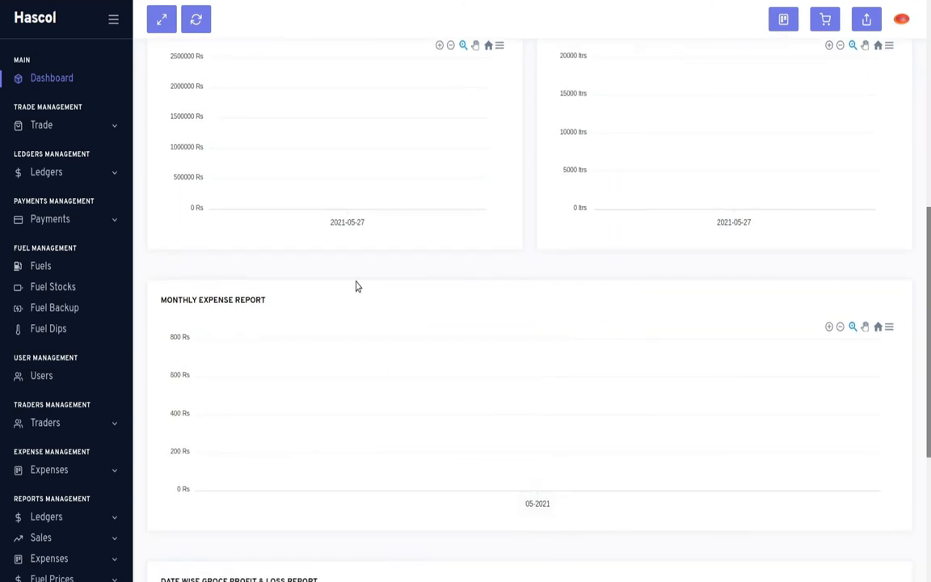
mouse_move(533, 407)
scroll(268, 325, down, 5)
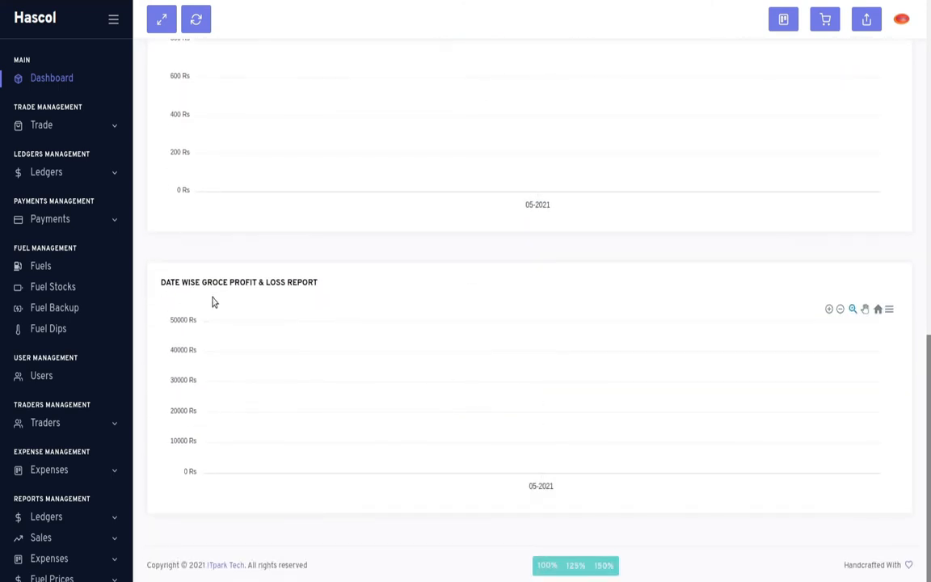
mouse_move(323, 436)
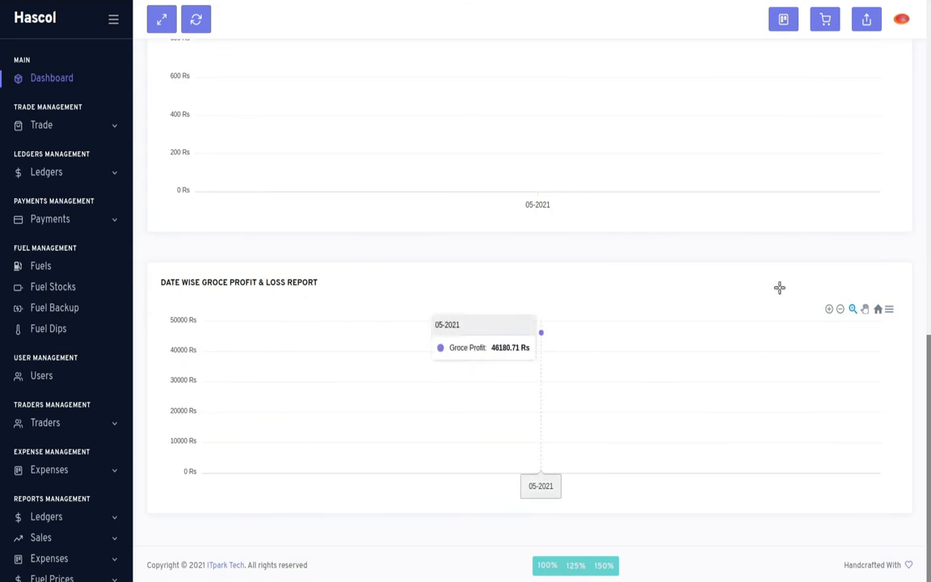
scroll(478, 319, up, 10)
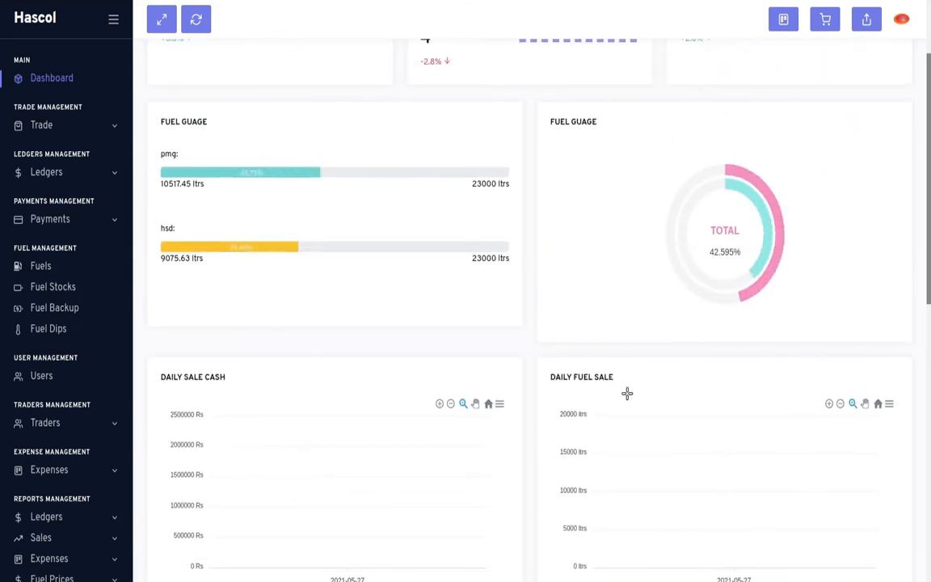
scroll(623, 316, up, 2)
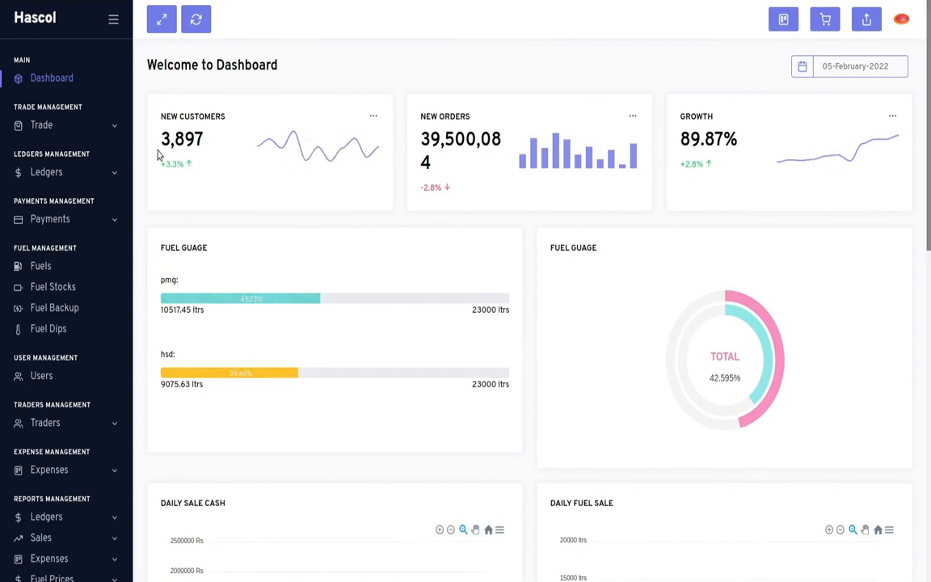
scroll(65, 412, down, 3)
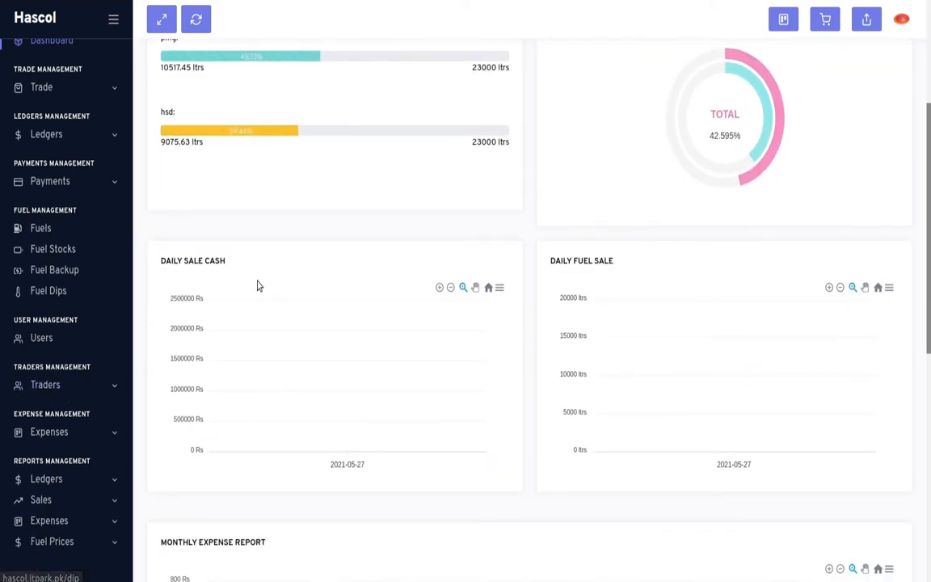
scroll(309, 339, up, 2)
scroll(311, 342, up, 1)
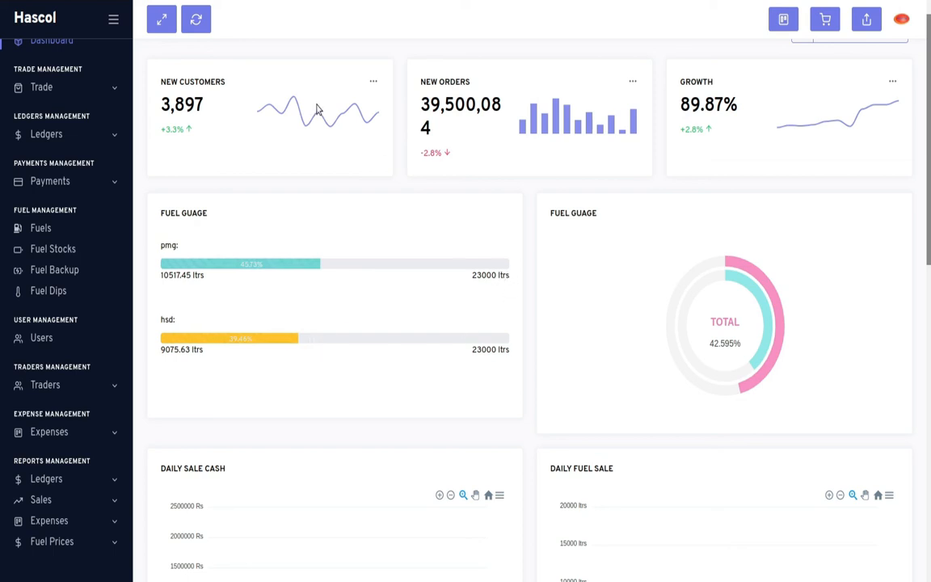
scroll(47, 127, up, 2)
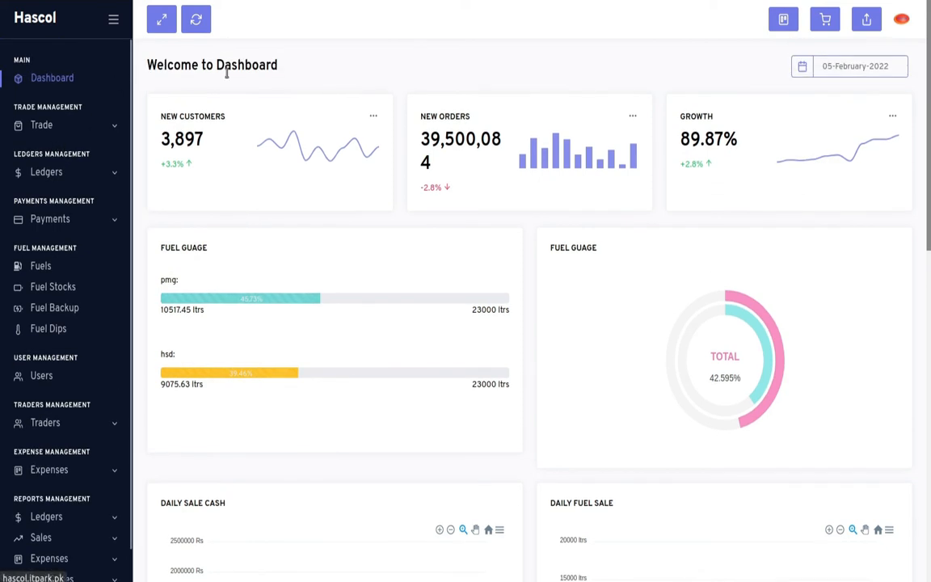
Open the fuels list and bring up the browser's main menu
drag(930, 149, 930, 483)
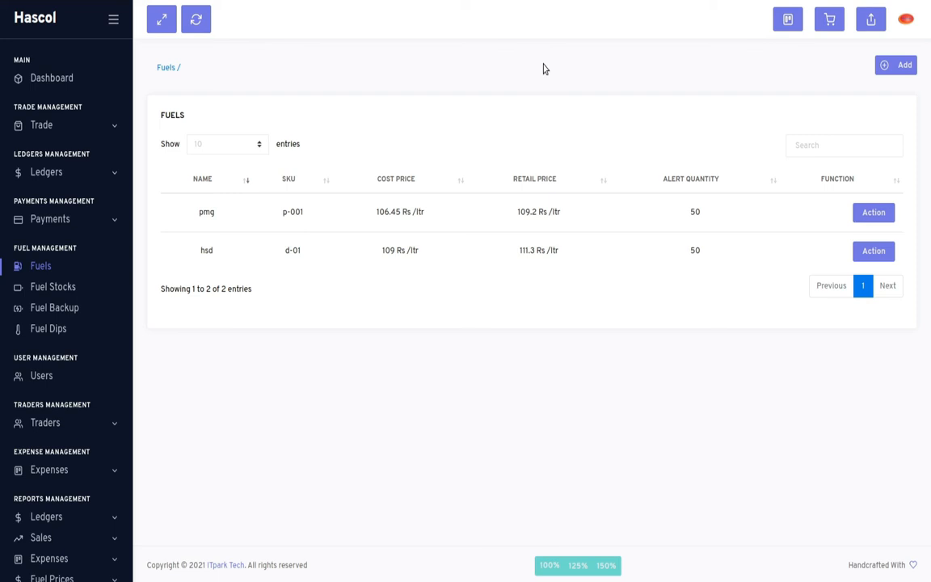
key(alt+f)
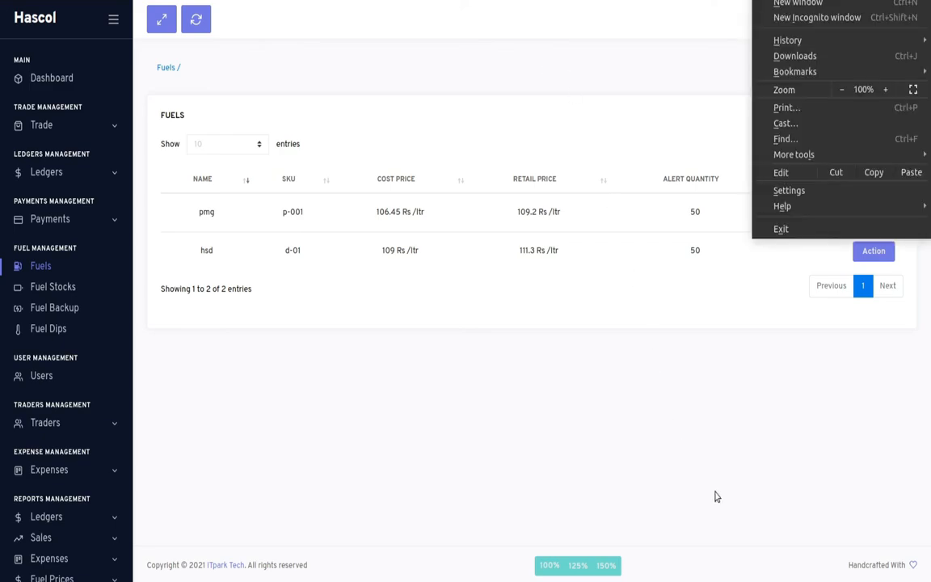